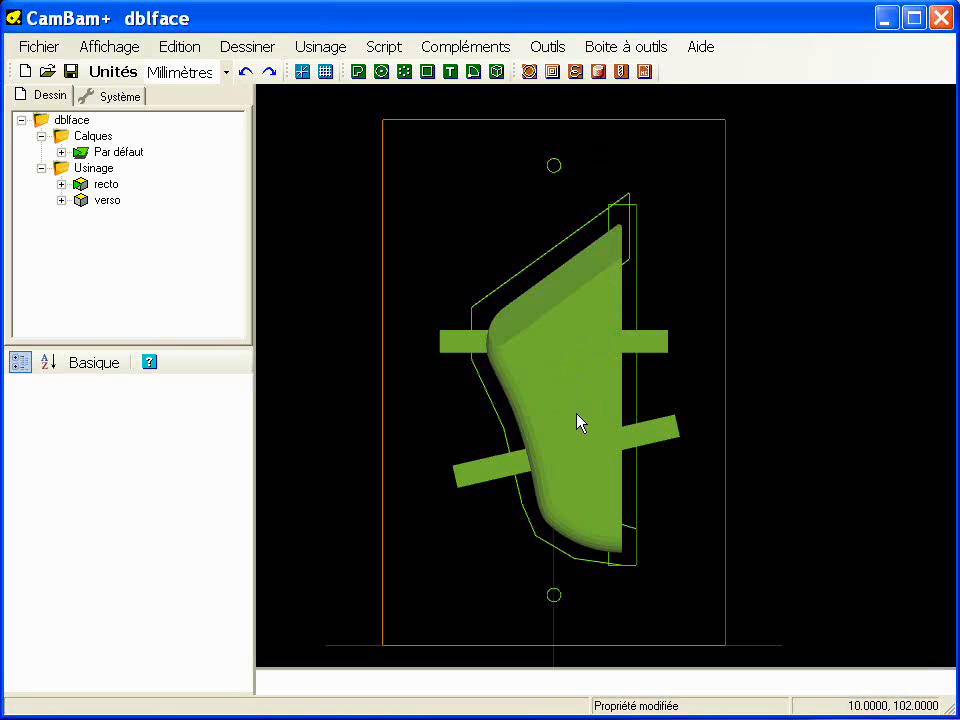
{"action": "middle_click_drag", "start_coordinate": [575, 415], "coordinate": [539, 391]}
{"action": "scroll", "coordinate": [539, 391], "scroll_direction": "down", "scroll_amount": 4}
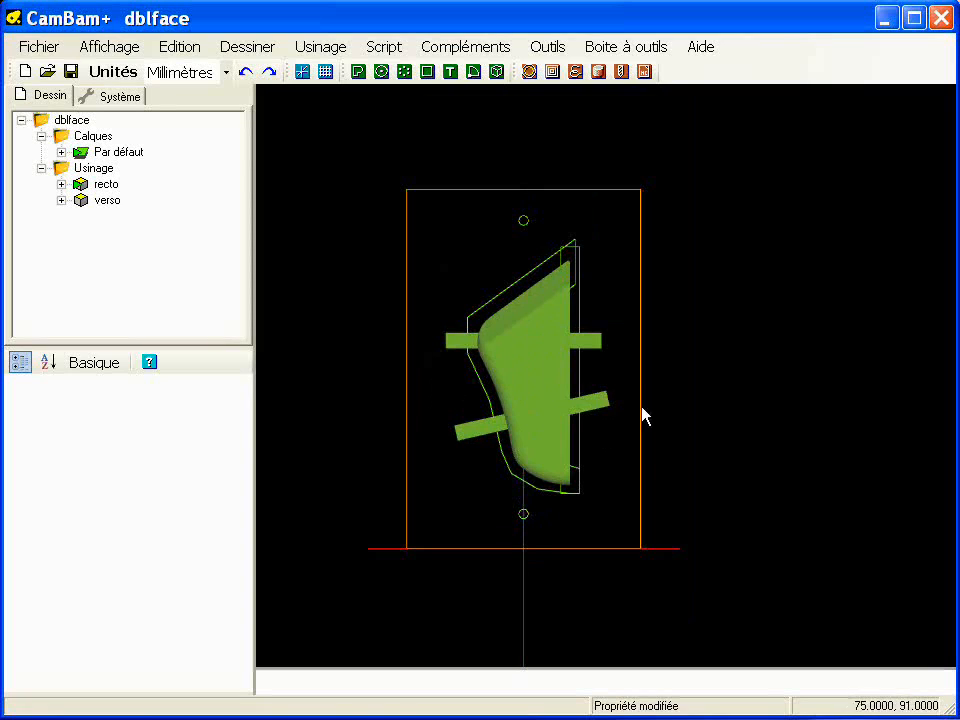
{"action": "scroll", "coordinate": [520, 444], "scroll_direction": "up", "scroll_amount": 3}
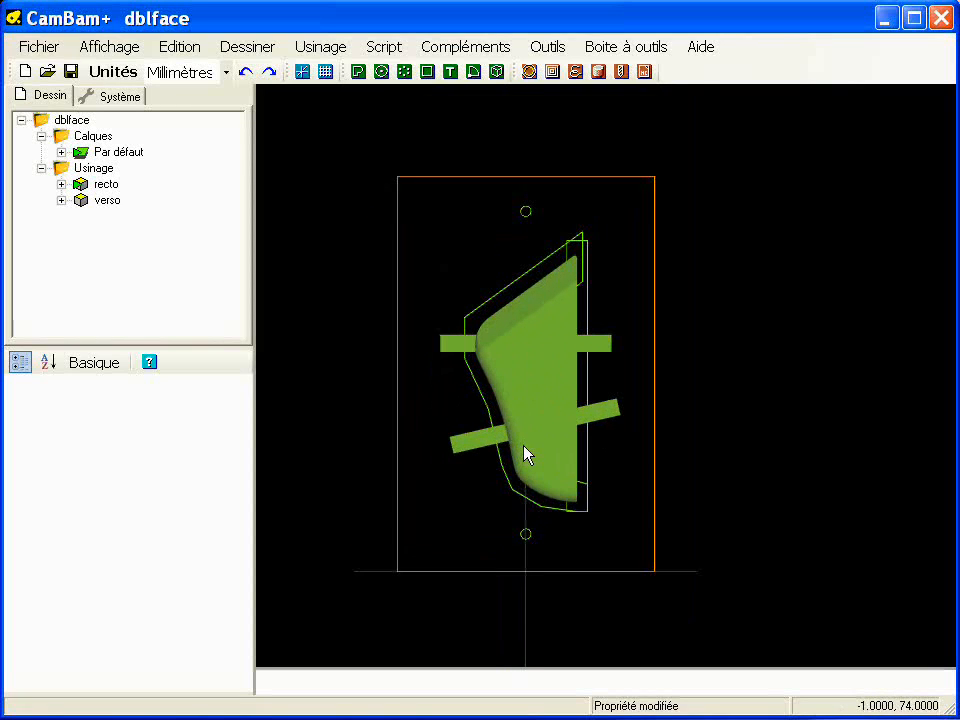
{"action": "middle_click_drag", "start_coordinate": [576, 440], "coordinate": [537, 446]}
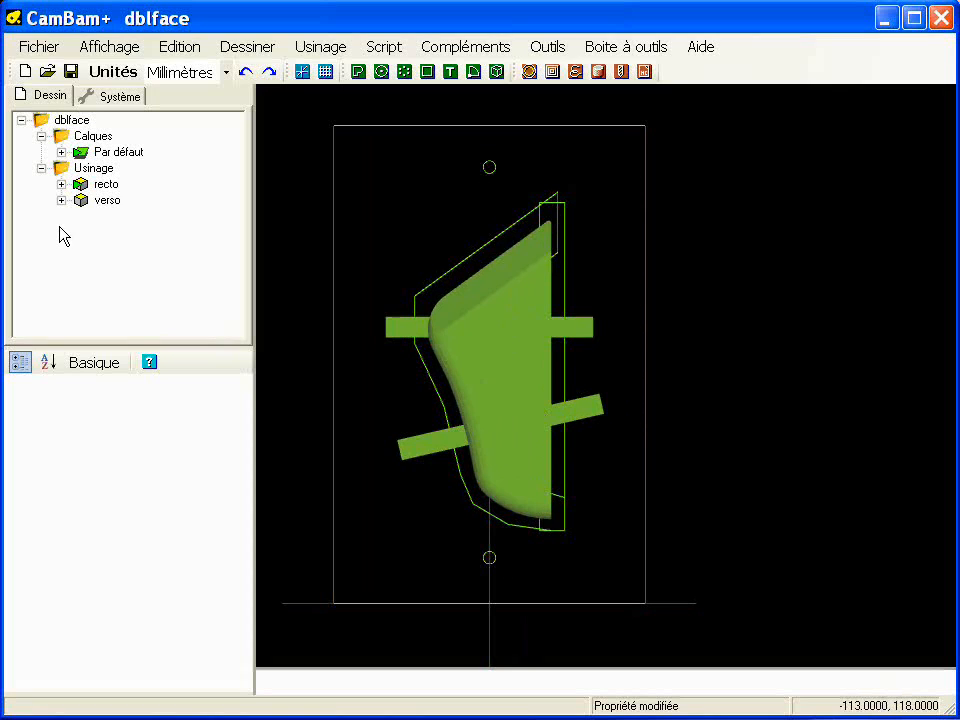
Expand the recto part and inspect the Perçage1 drilling toolpath on the two circles in 3D.
{"action": "left_click", "coordinate": [61, 184]}
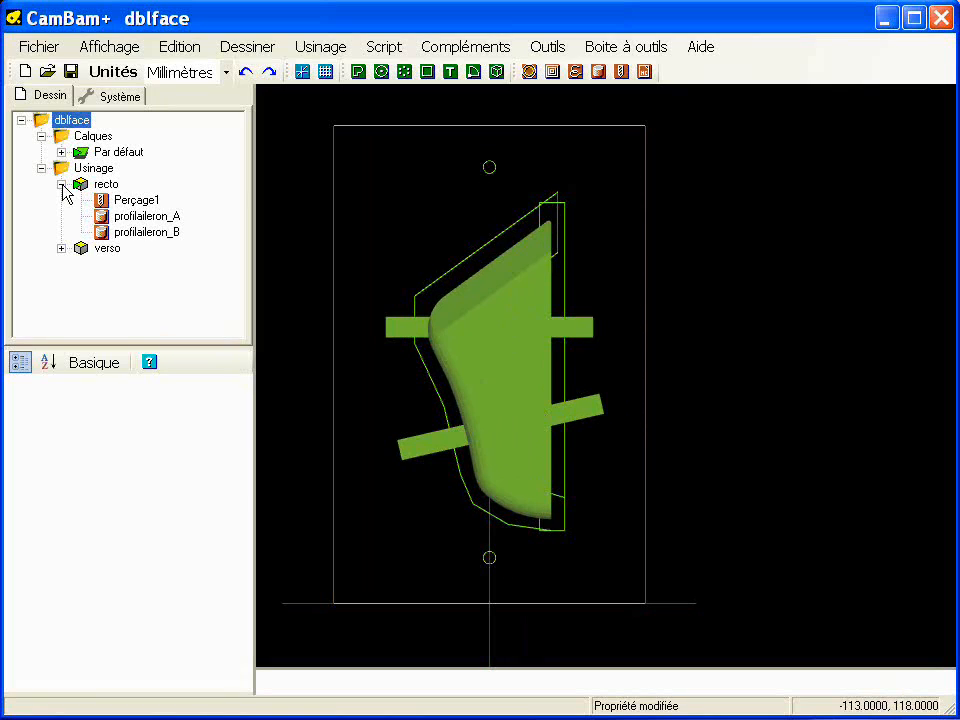
{"action": "left_click", "coordinate": [137, 200]}
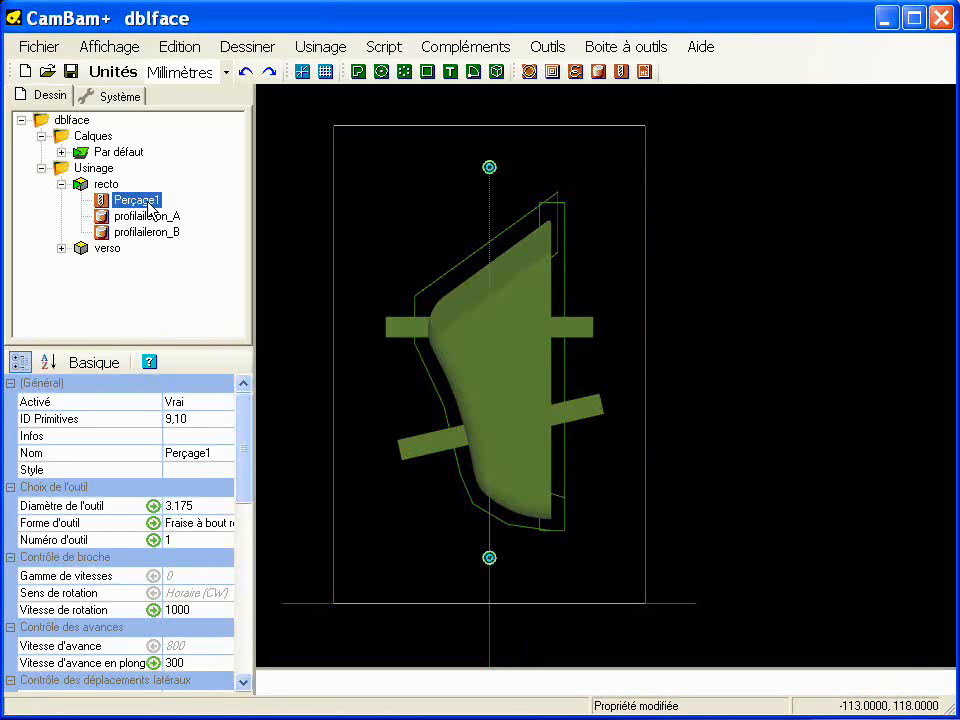
{"action": "middle_click_drag", "start_coordinate": [441, 423], "coordinate": [524, 439]}
{"action": "left_click_drag", "start_coordinate": [490, 512], "coordinate": [371, 371], "text": "alt"}
{"action": "left_click_drag", "start_coordinate": [474, 378], "coordinate": [371, 450], "text": "alt"}
{"action": "scroll", "coordinate": [540, 452], "scroll_direction": "up", "scroll_amount": 3}
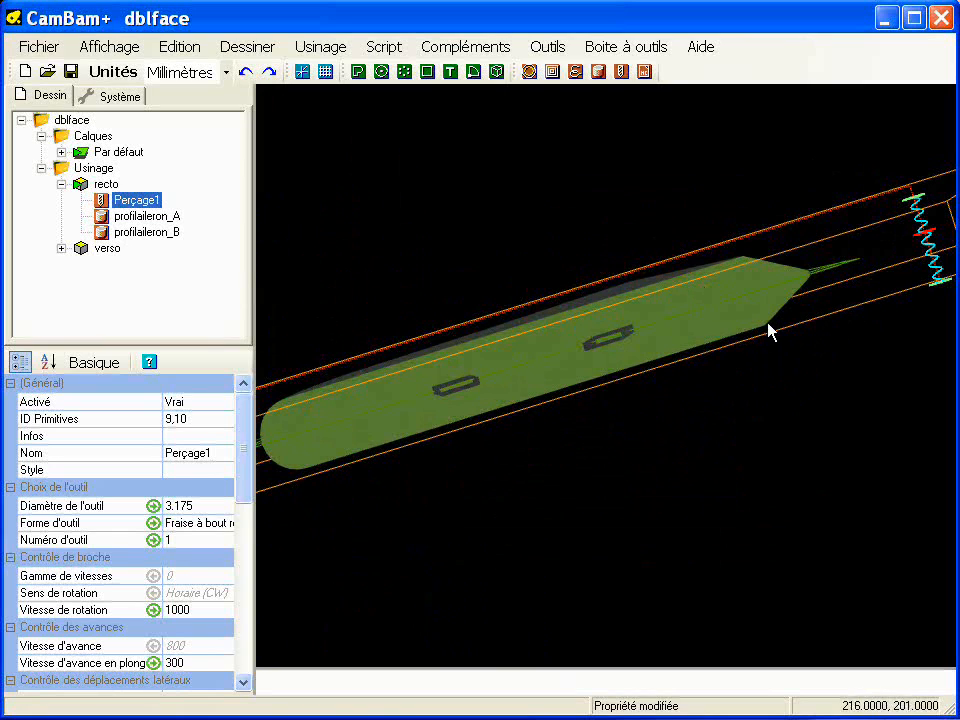
Examine the depth of the spiral Perçage1 toolpath through the stock in the XZ plane and in a 3D view.
{"action": "left_click", "coordinate": [110, 47]}
{"action": "left_click", "coordinate": [298, 435]}
{"action": "middle_click_drag", "start_coordinate": [417, 477], "coordinate": [844, 381]}
{"action": "scroll", "coordinate": [531, 412], "scroll_direction": "up", "scroll_amount": 2}
{"action": "scroll", "coordinate": [531, 415], "scroll_direction": "up", "scroll_amount": 3}
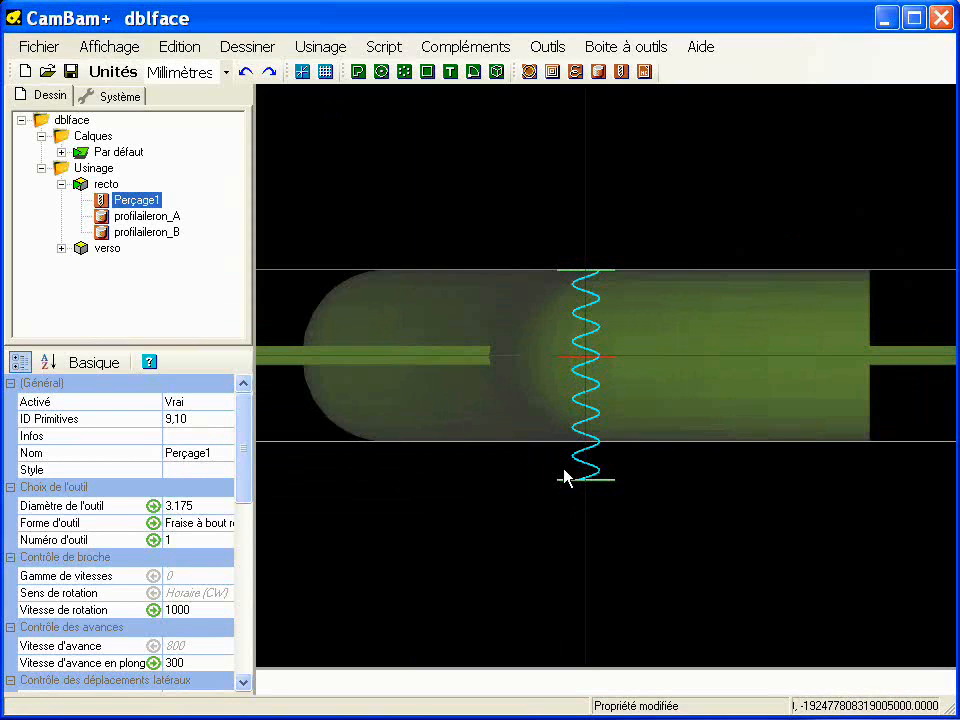
{"action": "left_click_drag", "start_coordinate": [493, 445], "coordinate": [542, 466], "text": "alt"}
{"action": "double_click", "coordinate": [528, 442], "text": "alt"}
{"action": "left_click_drag", "start_coordinate": [589, 493], "coordinate": [574, 439], "text": "alt"}
{"action": "scroll", "coordinate": [575, 440], "scroll_direction": "up", "scroll_amount": 2}
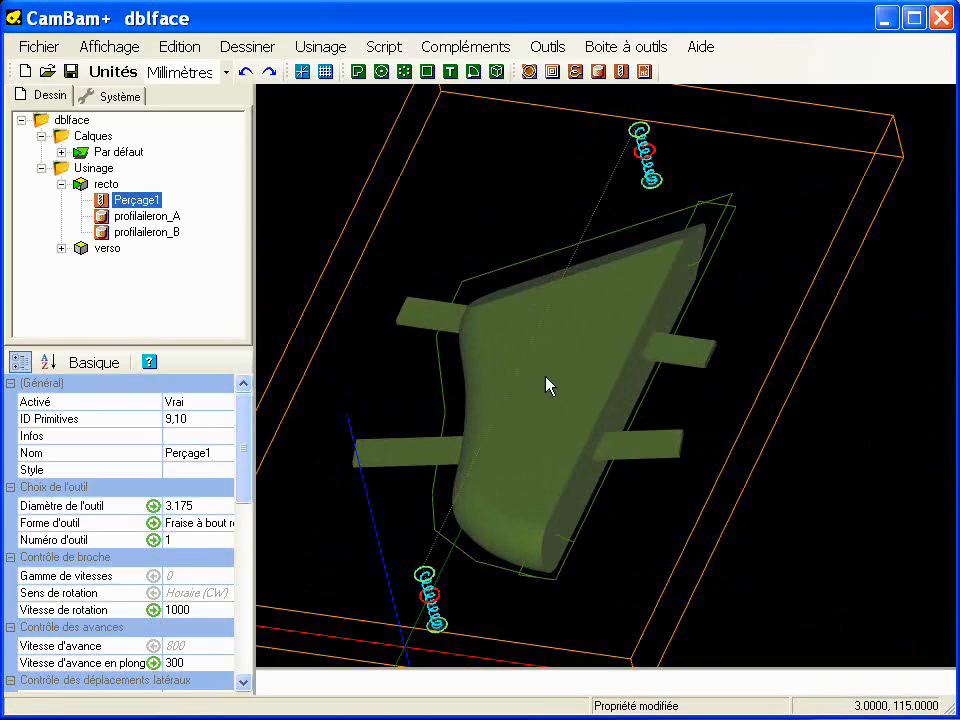
Select the contour polyline around the fin's curved edge and turn on wireframe display to see its full outline.
{"action": "left_click", "coordinate": [419, 253]}
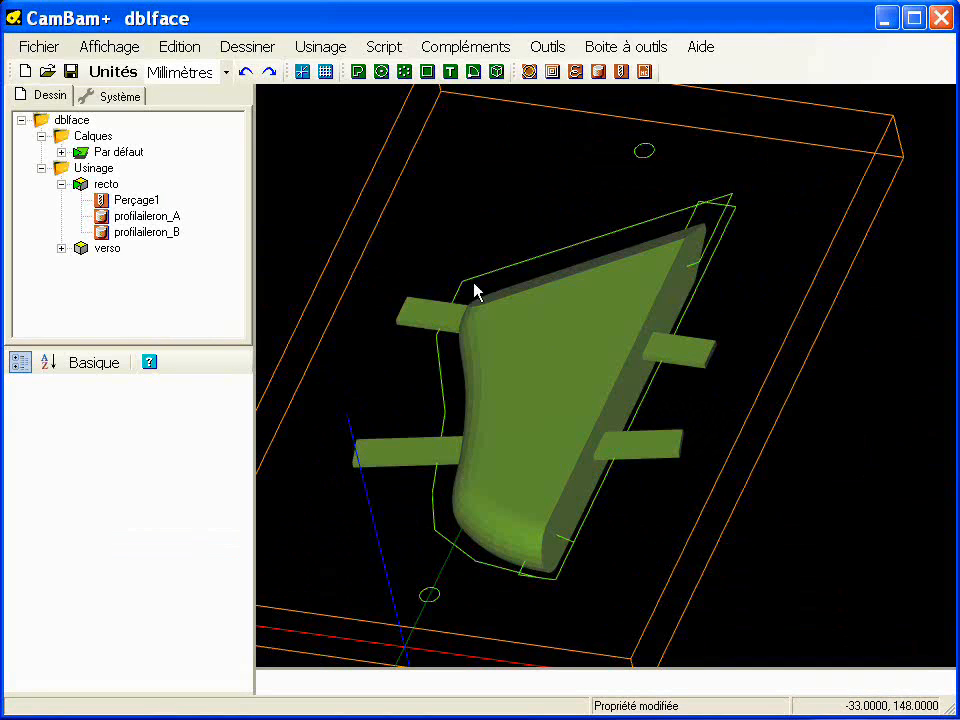
{"action": "left_click", "coordinate": [542, 264]}
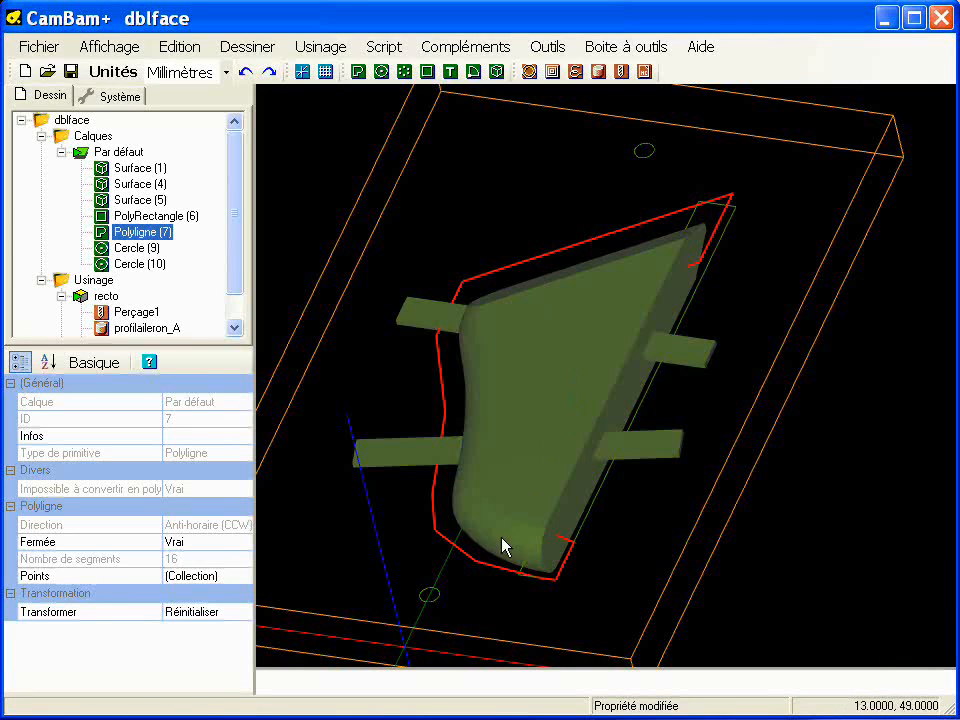
{"action": "left_click", "coordinate": [110, 46]}
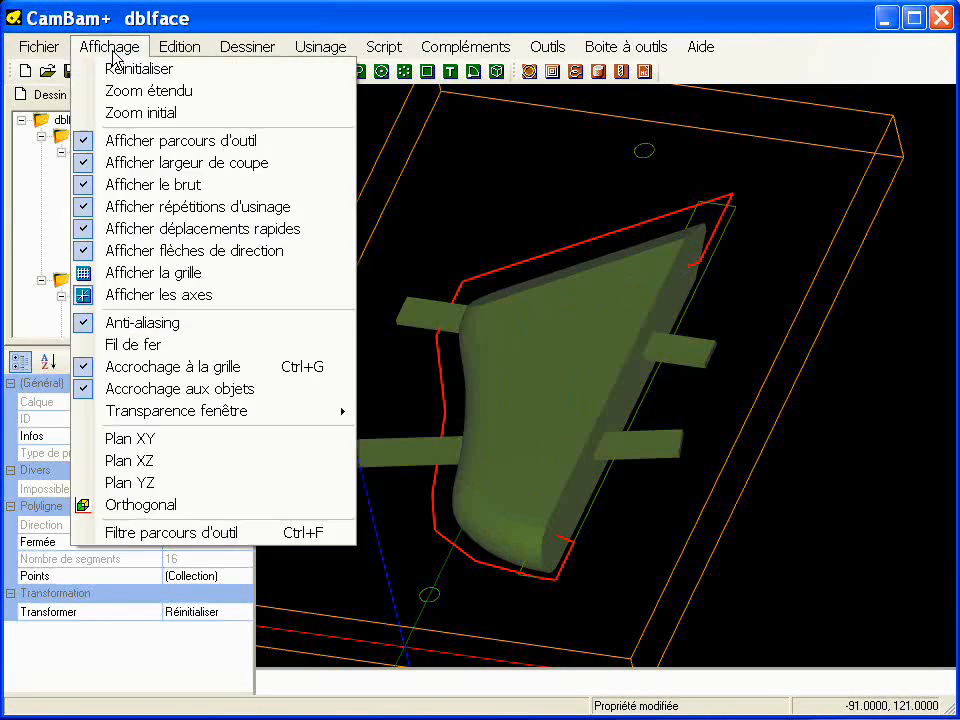
{"action": "left_click", "coordinate": [143, 346]}
{"action": "left_click_drag", "start_coordinate": [285, 399], "coordinate": [519, 410], "text": "alt"}
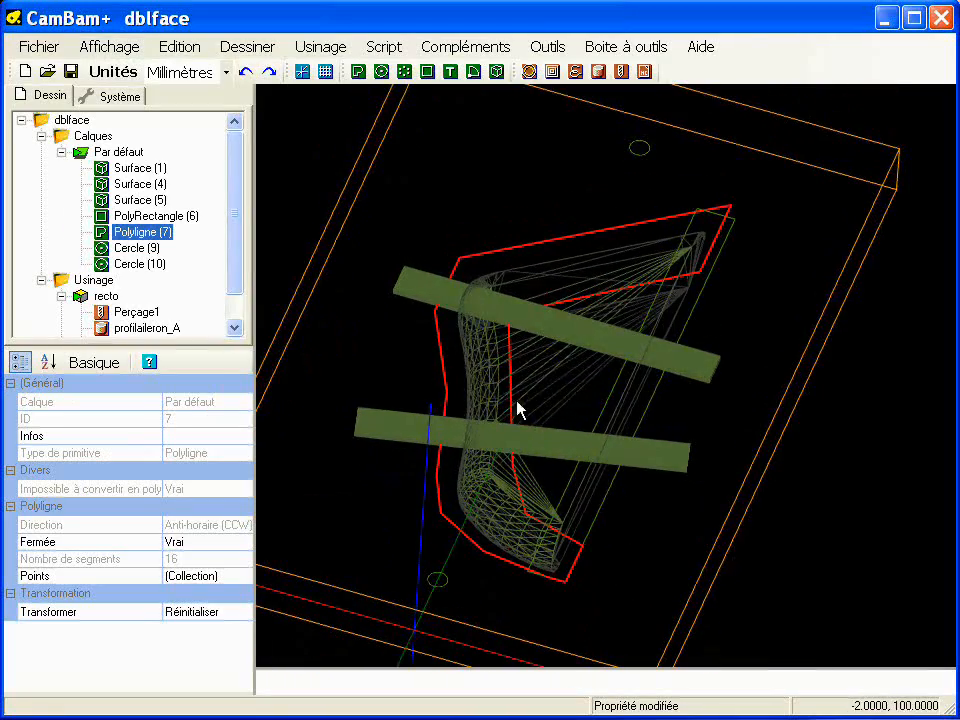
Select the narrow rectangle along the fin's straight edge and view it from another angle.
{"action": "left_click", "coordinate": [637, 527]}
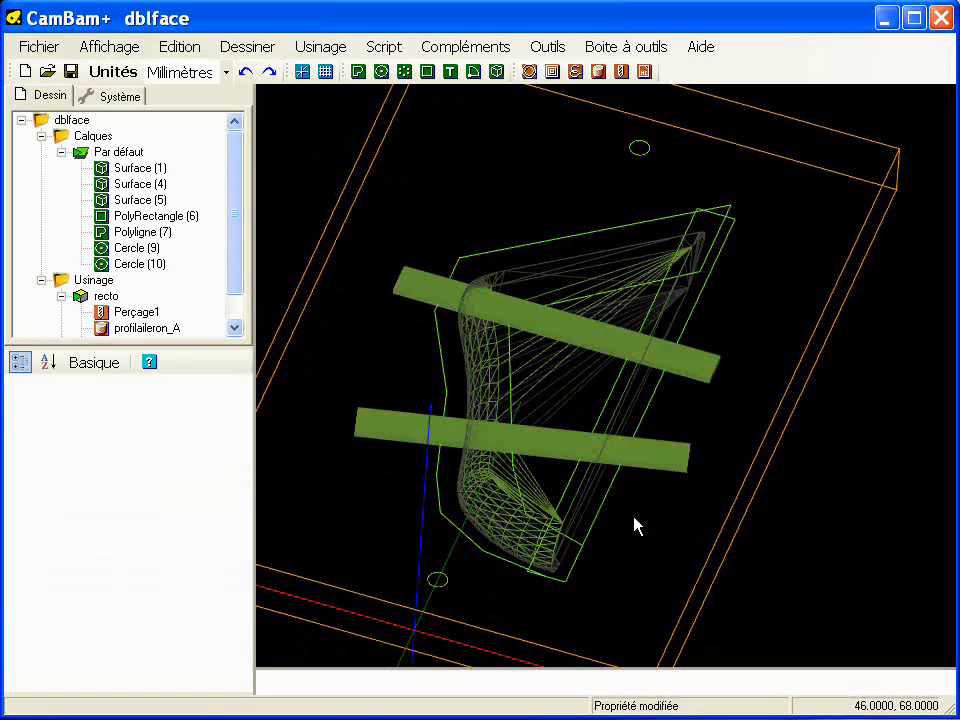
{"action": "left_click", "coordinate": [611, 491]}
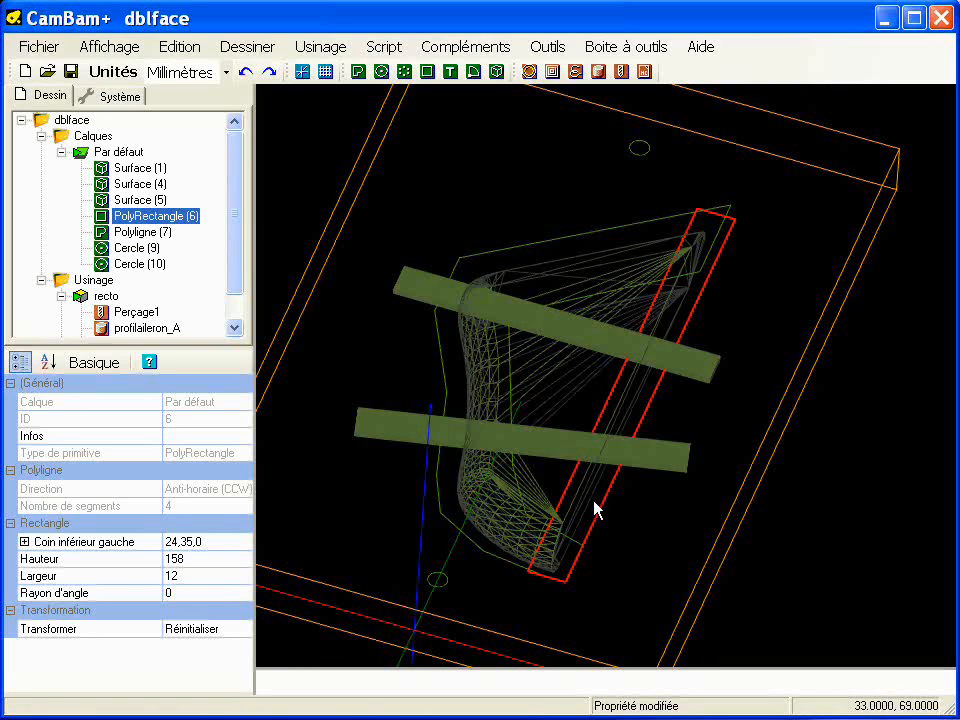
{"action": "left_click_drag", "start_coordinate": [594, 510], "coordinate": [574, 531], "text": "alt"}
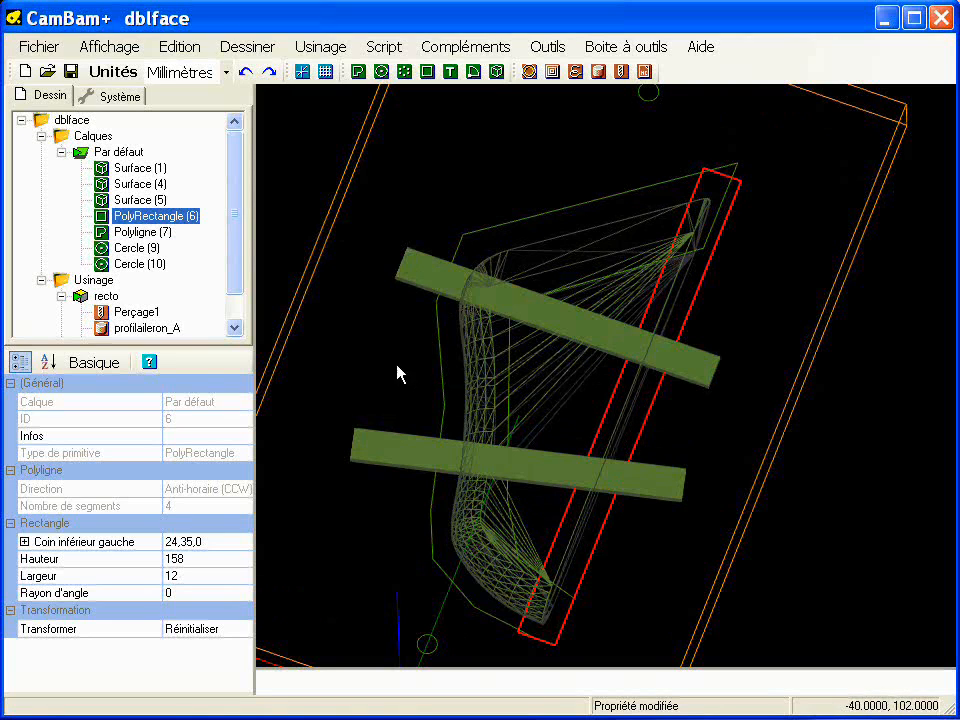
Compare the toolpaths of recto's profilaileron_A and profilaileron_B operations in 3D.
{"action": "double_click", "coordinate": [234, 327]}
{"action": "left_click", "coordinate": [155, 298]}
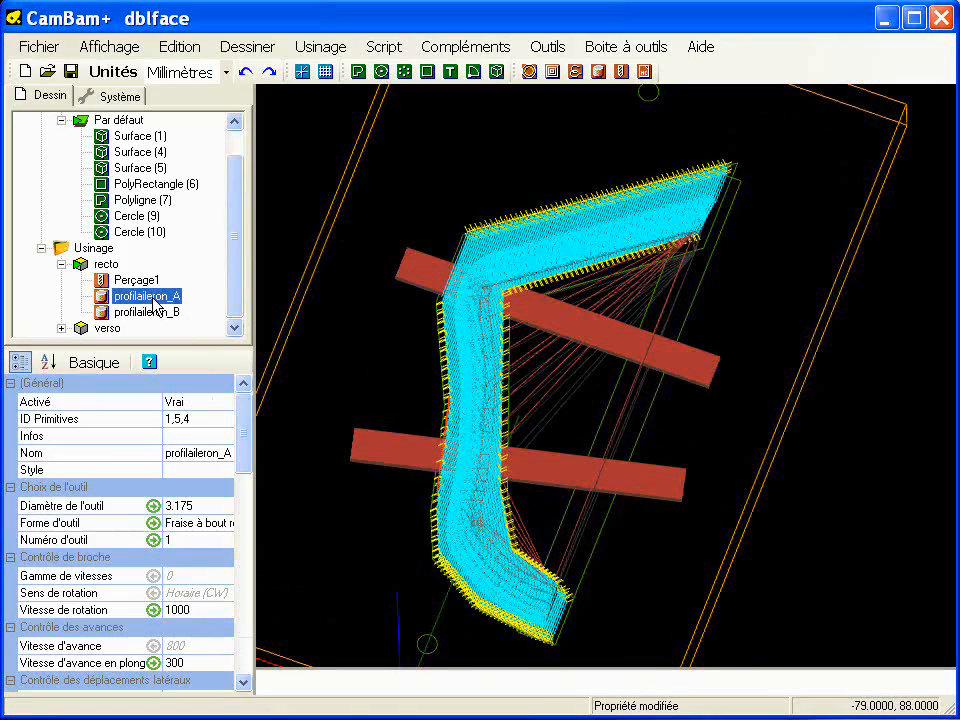
{"action": "left_click", "coordinate": [160, 312]}
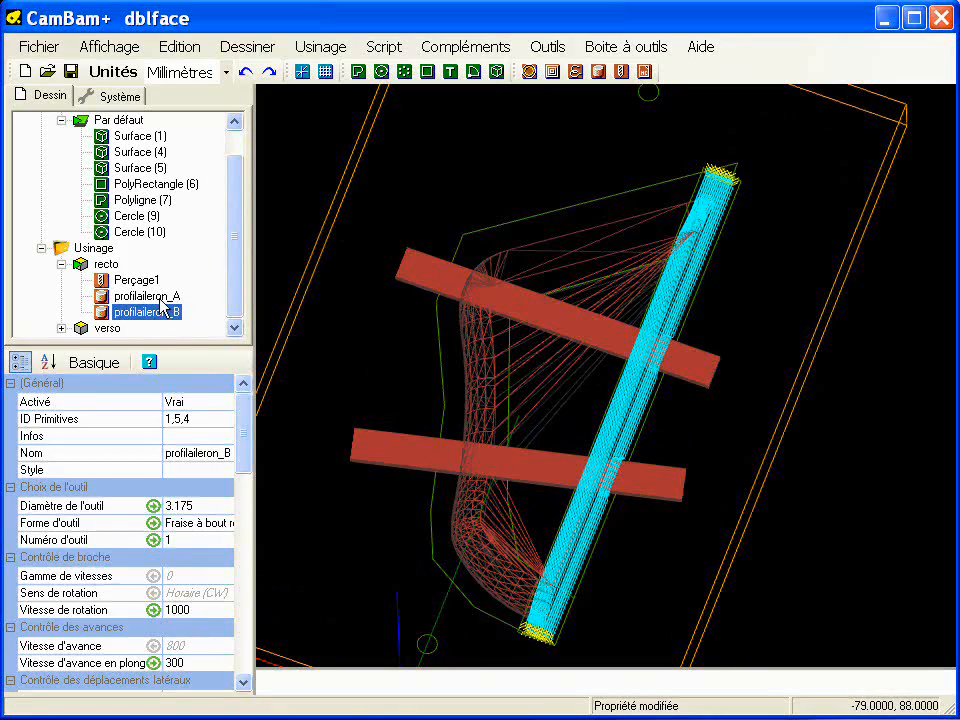
{"action": "left_click", "coordinate": [158, 299]}
{"action": "left_click_drag", "start_coordinate": [555, 421], "coordinate": [550, 356], "text": "alt"}
{"action": "left_click", "coordinate": [160, 312]}
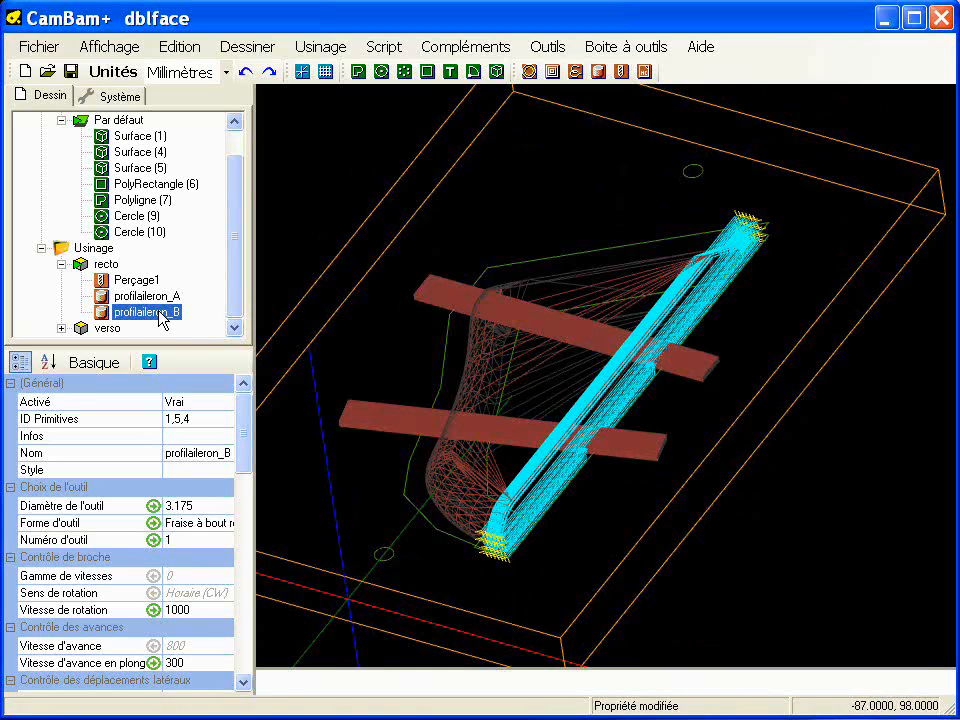
{"action": "scroll", "coordinate": [622, 393], "scroll_direction": "up", "scroll_amount": 3}
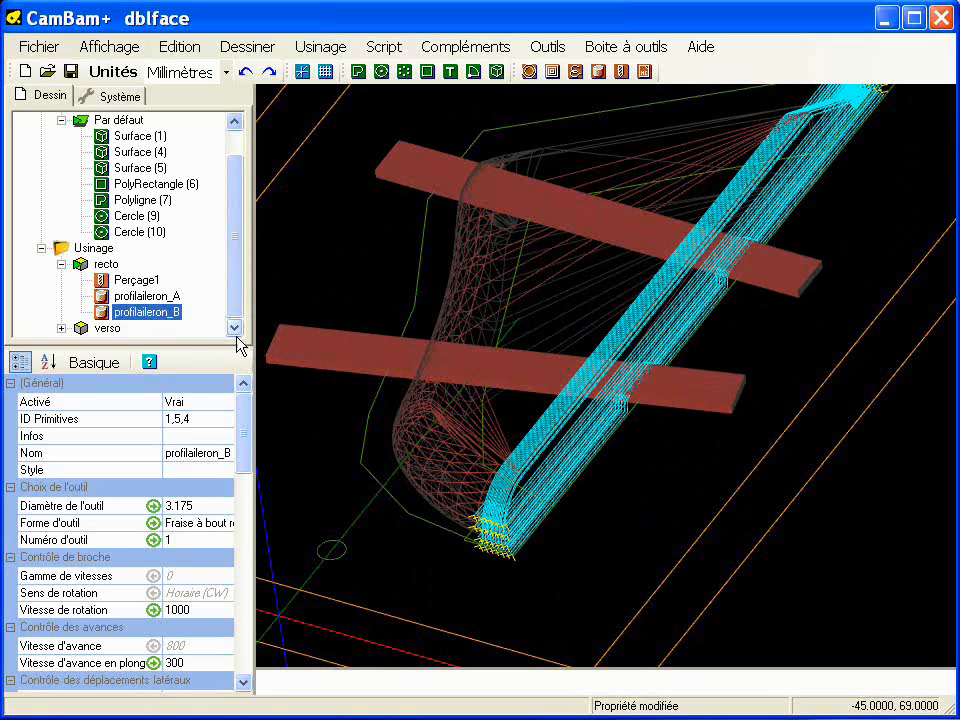
{"action": "left_click_drag", "start_coordinate": [574, 396], "coordinate": [583, 401], "text": "alt"}
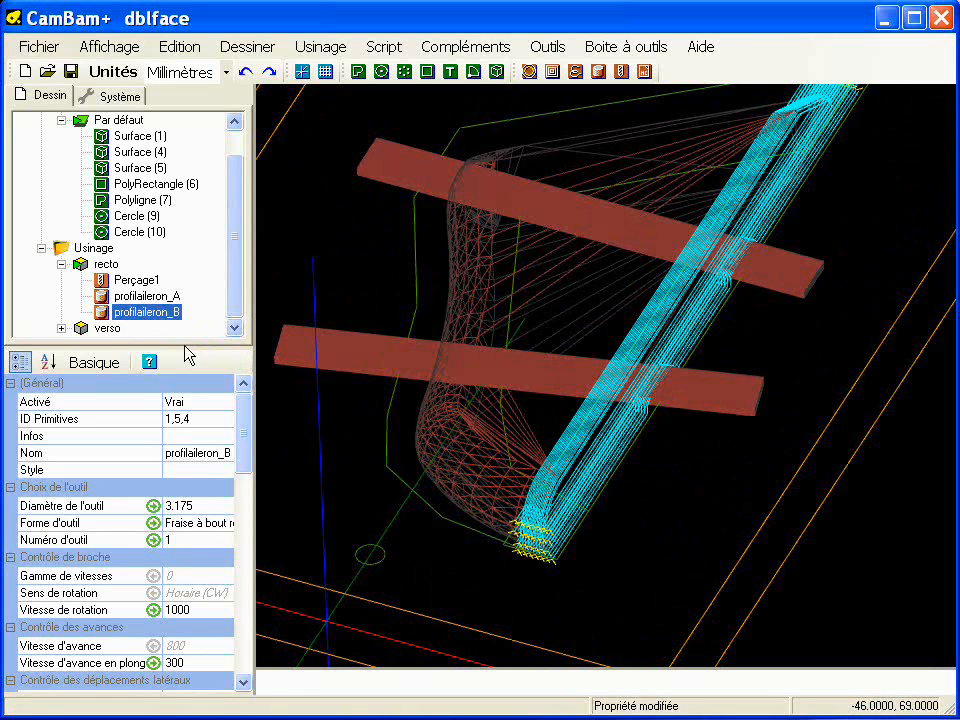
Check the operations listed under verso and examine how recto's profilaileron_B toolpath passes over the support bars.
{"action": "left_click", "coordinate": [61, 327]}
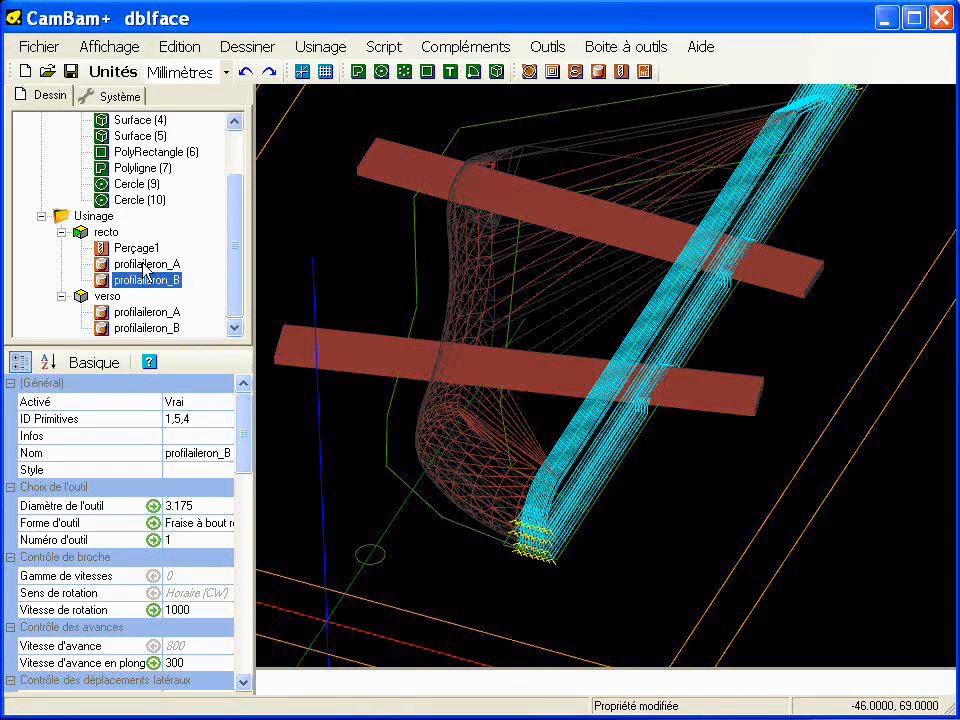
{"action": "left_click", "coordinate": [61, 296]}
{"action": "left_click_drag", "start_coordinate": [514, 403], "coordinate": [522, 436], "text": "alt"}
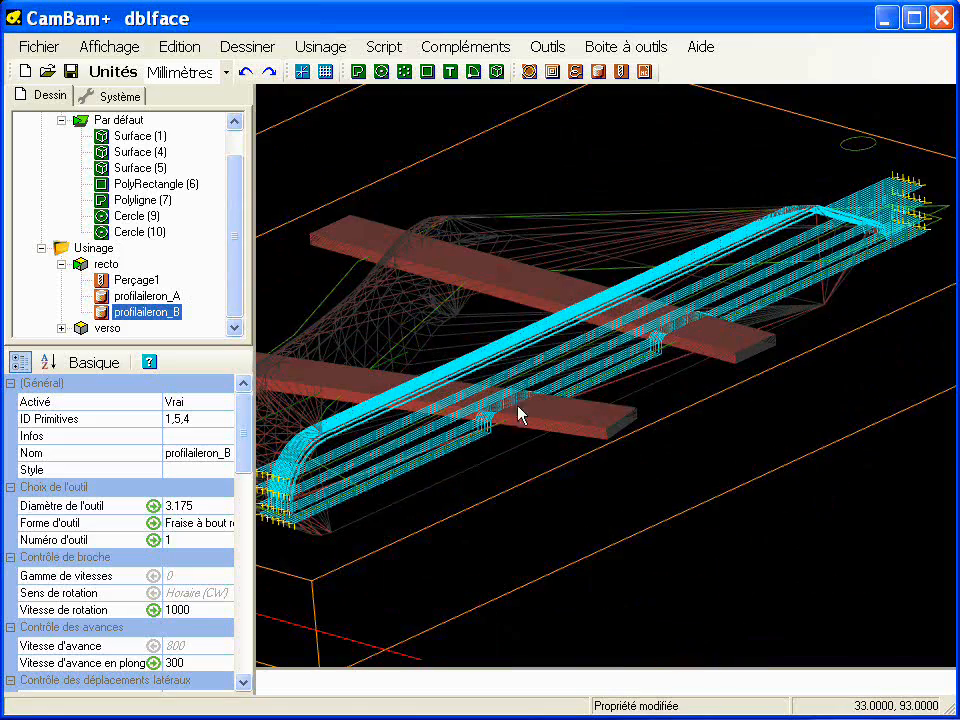
{"action": "left_click_drag", "start_coordinate": [619, 422], "coordinate": [766, 472], "text": "alt"}
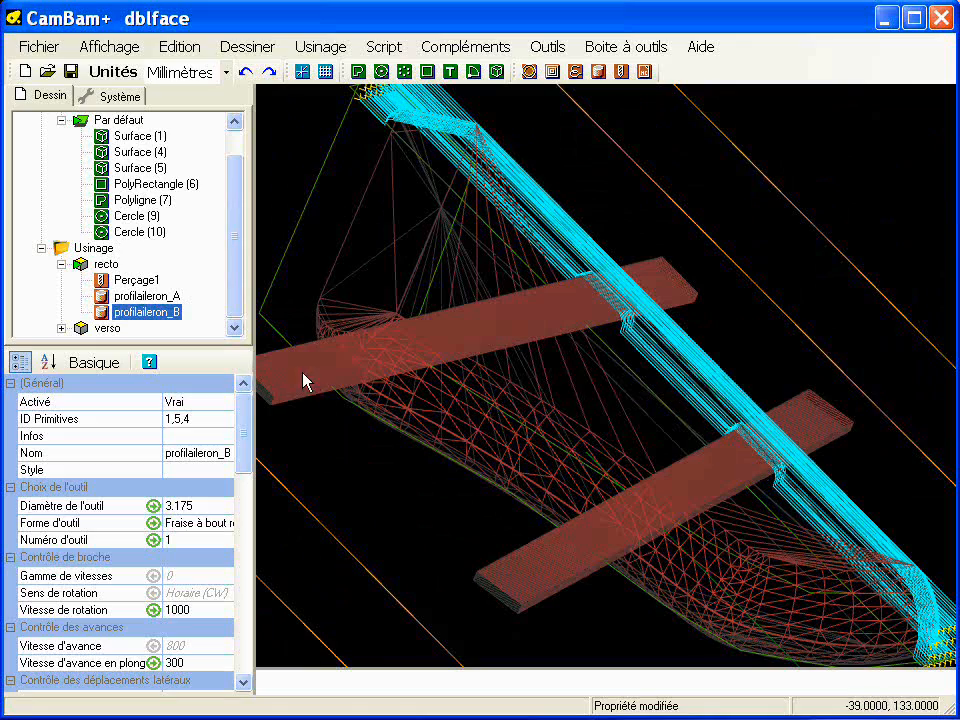
Examine recto's profilaileron_A toolpath along the fin's curved edge and around the support bars.
{"action": "left_click", "coordinate": [146, 297]}
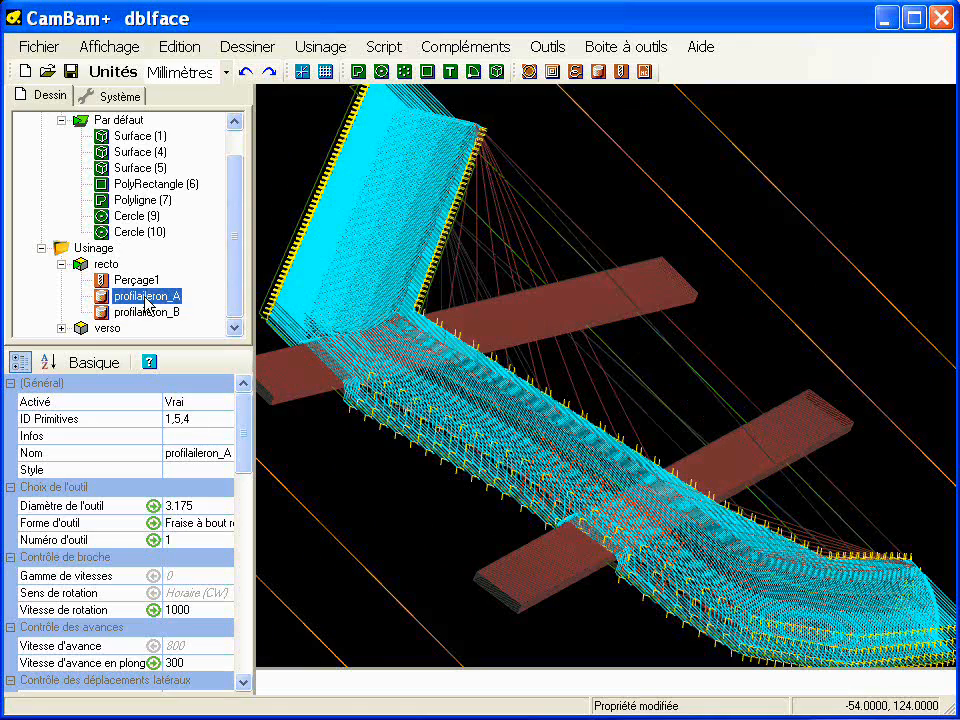
{"action": "left_click_drag", "start_coordinate": [428, 476], "coordinate": [390, 380], "text": "alt"}
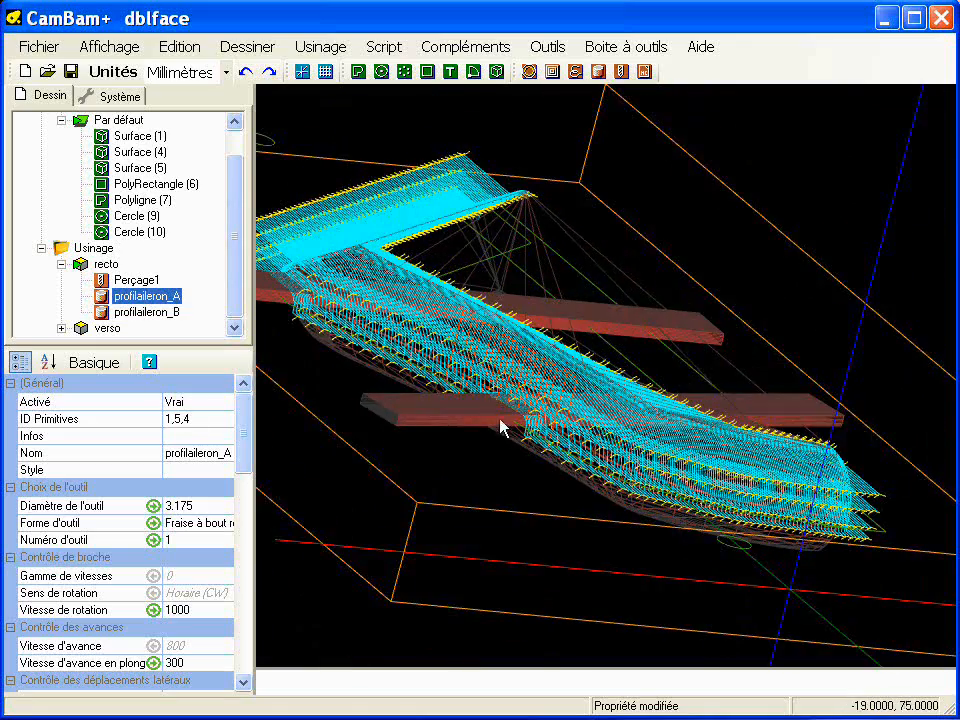
{"action": "left_click_drag", "start_coordinate": [561, 467], "coordinate": [555, 357], "text": "alt"}
Highlight the two support bar surfaces and the fin surface in the wireframe view to identify each one.
{"action": "left_click", "coordinate": [493, 294]}
{"action": "left_click_drag", "start_coordinate": [493, 294], "coordinate": [705, 342], "text": "alt"}
{"action": "left_click", "coordinate": [690, 332]}
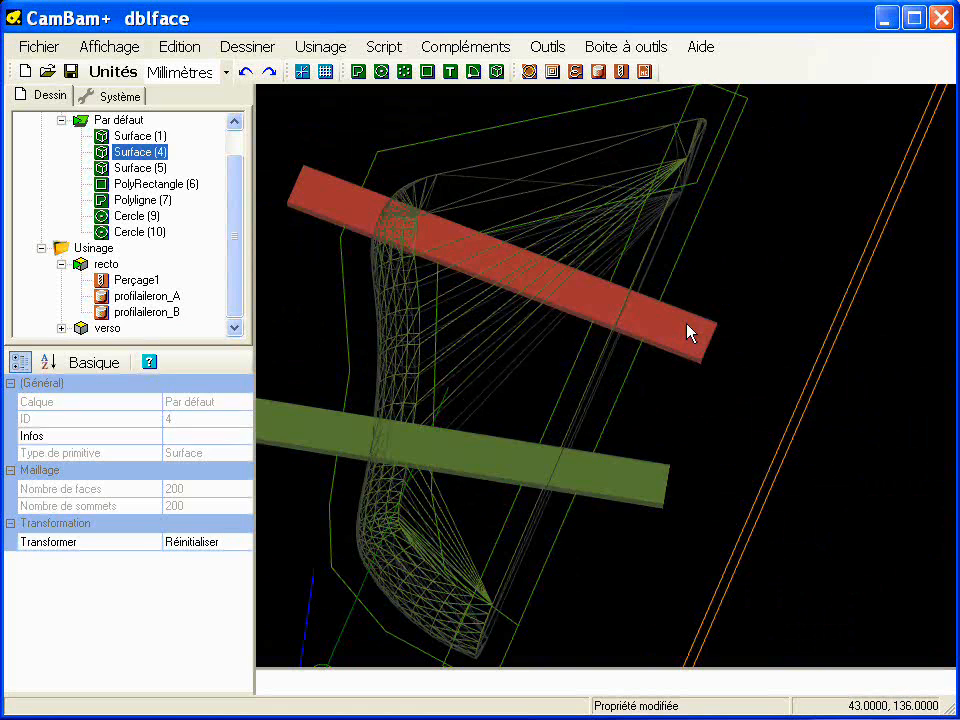
{"action": "left_click", "coordinate": [632, 495]}
{"action": "left_click", "coordinate": [415, 323]}
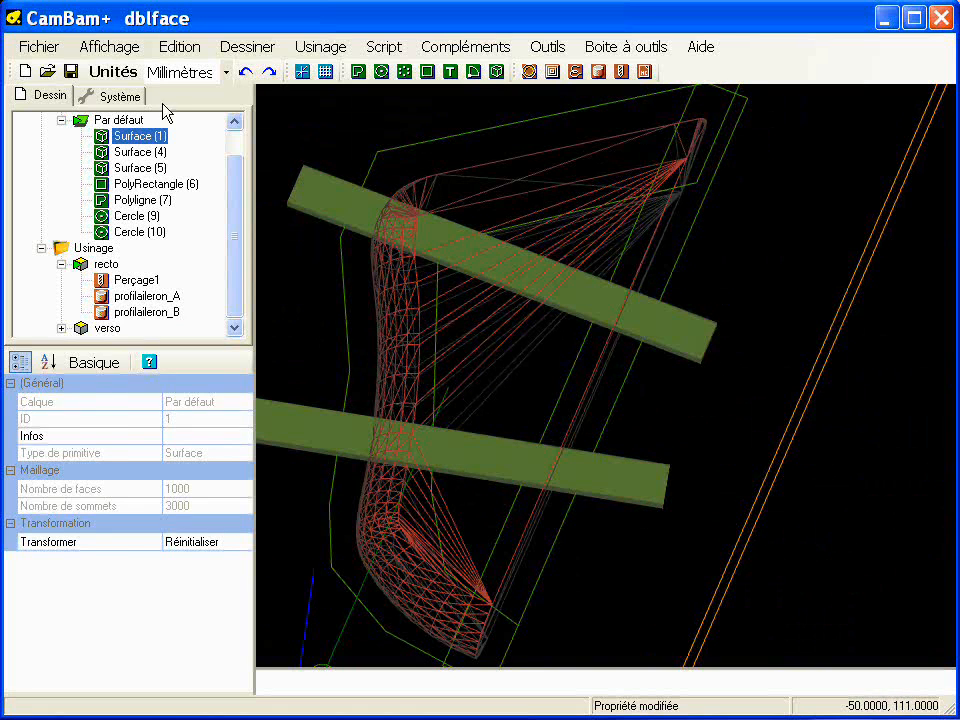
Turn off wireframe display and examine the two support bars crossing the shaded fin.
{"action": "left_click", "coordinate": [102, 46]}
{"action": "left_click", "coordinate": [143, 341]}
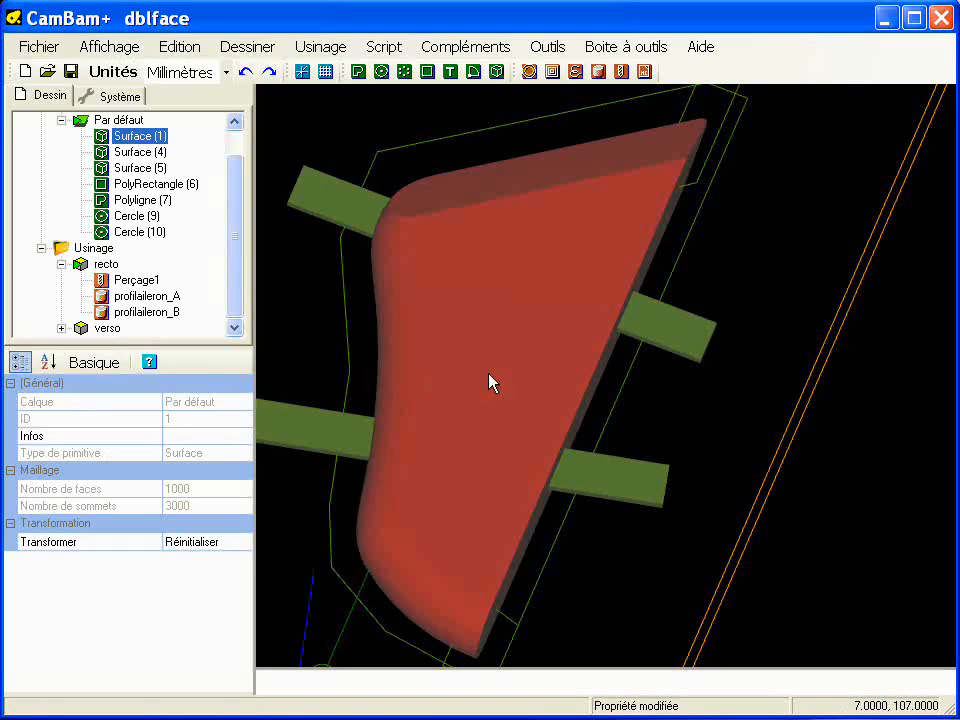
{"action": "left_click", "coordinate": [695, 352]}
{"action": "left_click", "coordinate": [660, 475]}
{"action": "left_click", "coordinate": [685, 345]}
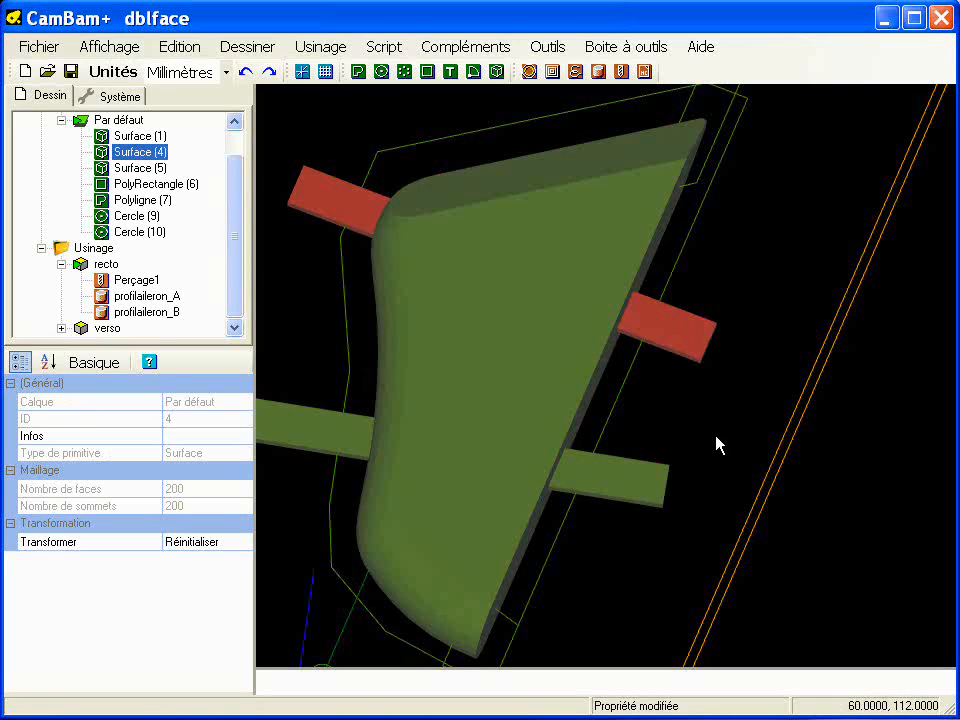
{"action": "left_click", "coordinate": [615, 433]}
{"action": "mouse_move", "coordinate": [615, 433]}
{"action": "left_mouse_down", "text": "alt"}
{"action": "mouse_move", "coordinate": [720, 386]}
{"action": "mouse_move", "coordinate": [606, 407]}
{"action": "mouse_move", "coordinate": [583, 433]}
{"action": "left_mouse_up", "text": "alt"}
{"action": "scroll", "coordinate": [583, 433], "scroll_direction": "up", "scroll_amount": 2}
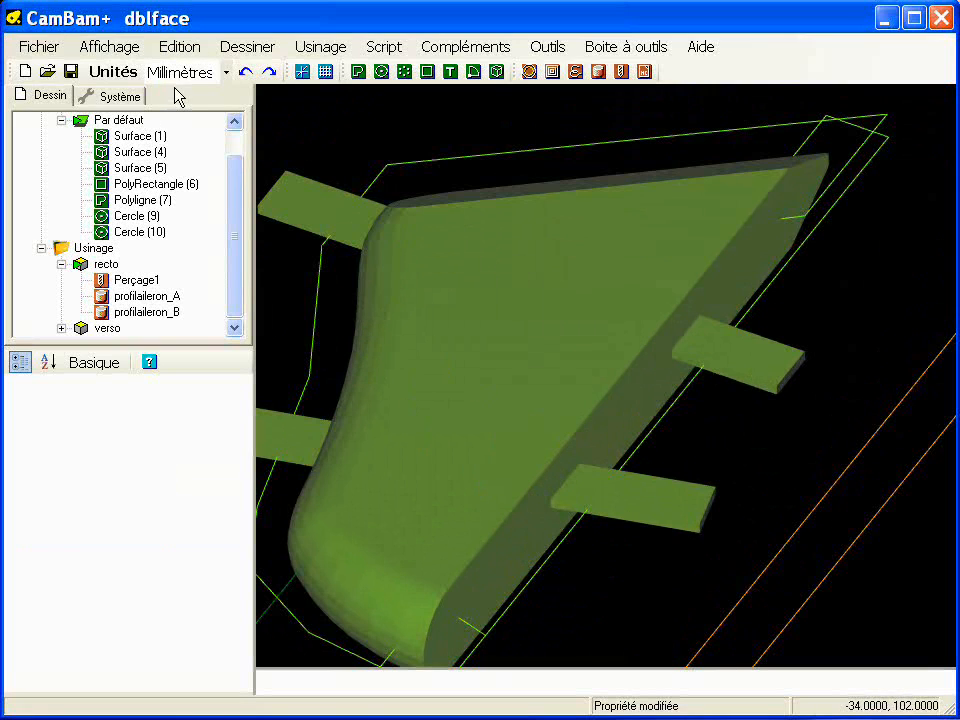
Review the commands available for editing surfaces and for drawing them, including Extrude.
{"action": "left_click", "coordinate": [184, 50]}
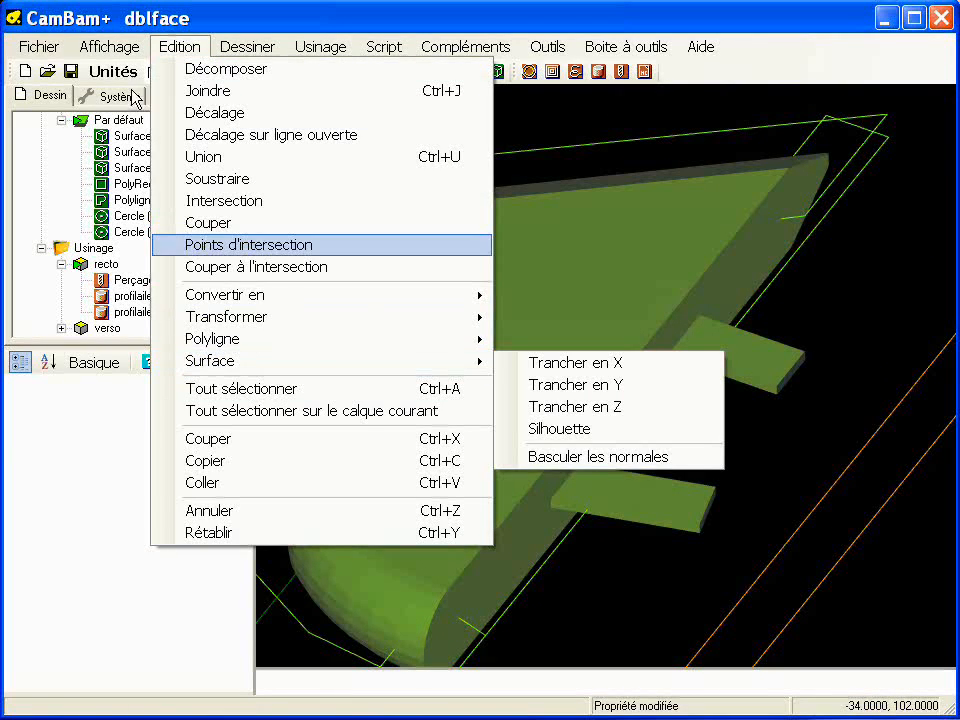
{"action": "mouse_move", "coordinate": [240, 46]}
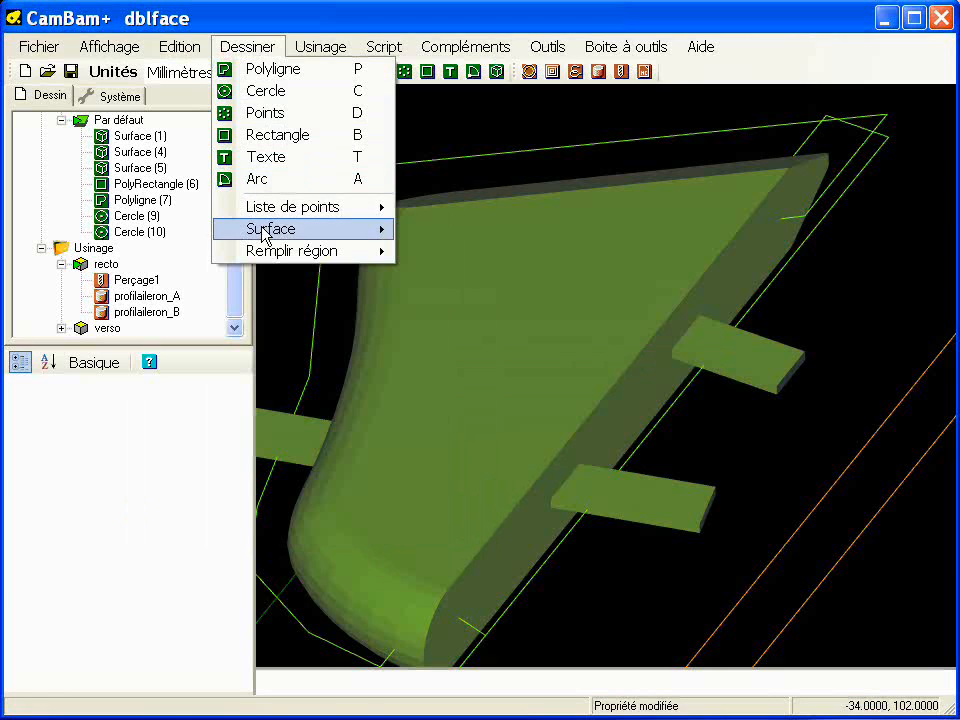
{"action": "mouse_move", "coordinate": [321, 231]}
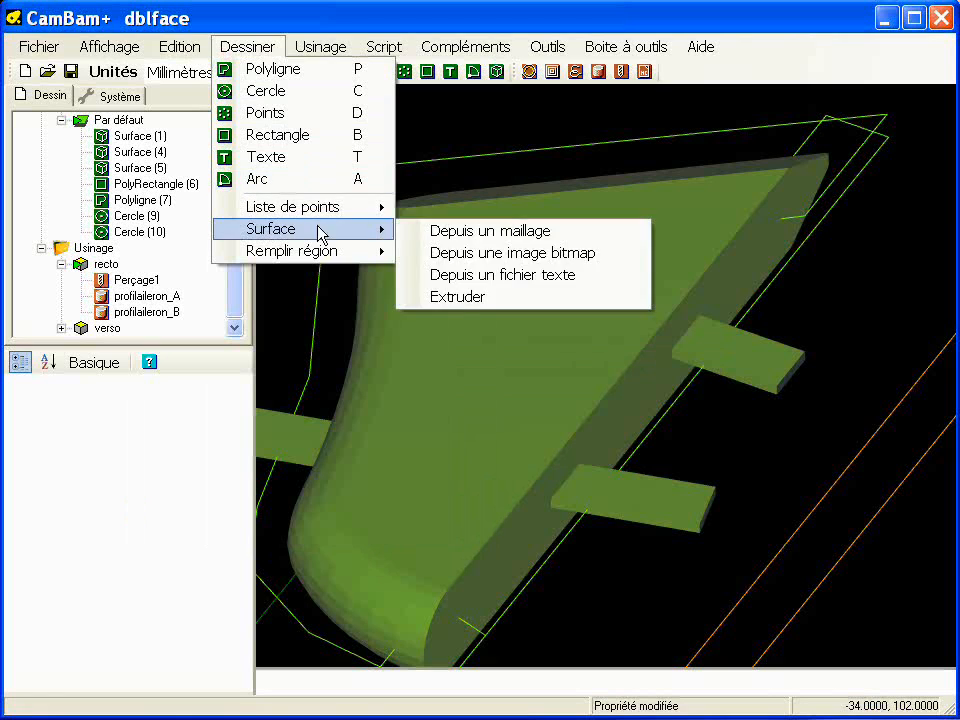
{"action": "left_click", "coordinate": [750, 424]}
Look over the shaded fin in 3D and reset the view to the flat top view of the whole stock.
{"action": "scroll", "coordinate": [513, 425], "scroll_direction": "down", "scroll_amount": 4}
{"action": "left_click_drag", "start_coordinate": [482, 506], "coordinate": [510, 451], "text": "alt"}
{"action": "scroll", "coordinate": [510, 458], "scroll_direction": "up", "scroll_amount": 5}
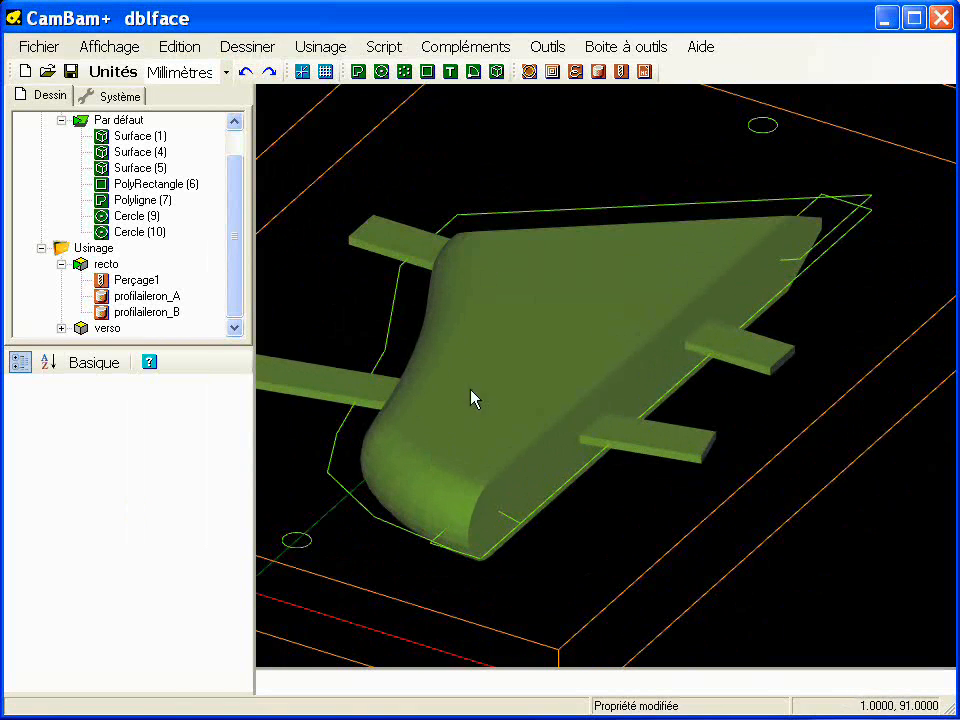
{"action": "middle_click_drag", "start_coordinate": [491, 447], "coordinate": [470, 432]}
{"action": "double_click", "coordinate": [428, 499], "text": "alt"}
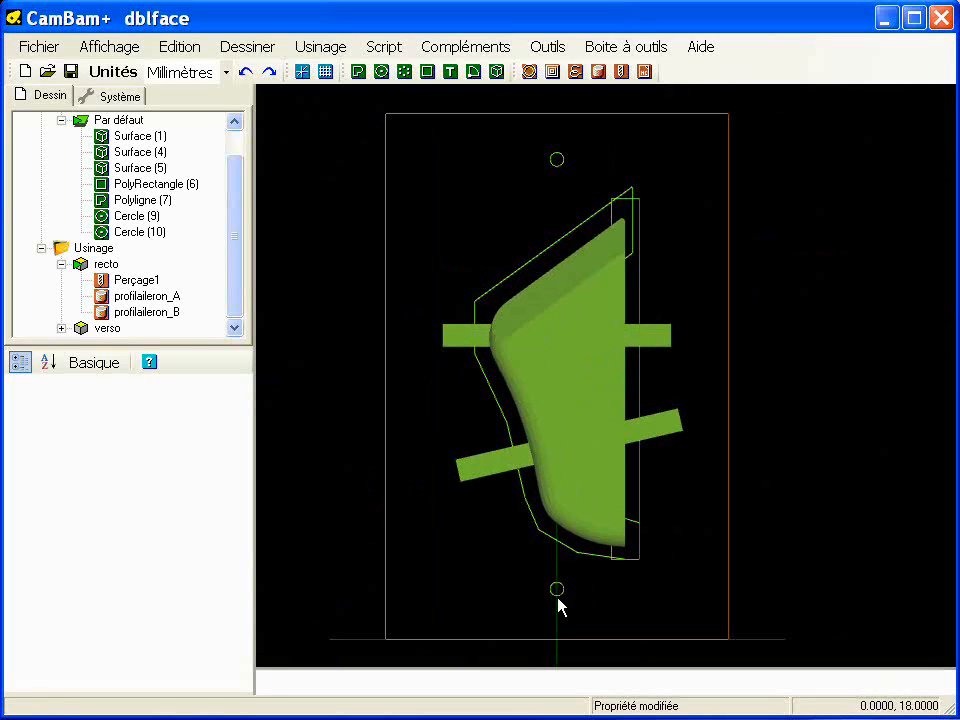
Check the centre and diameter of the lower alignment hole circle, and clear the selection.
{"action": "scroll", "coordinate": [557, 601], "scroll_direction": "up", "scroll_amount": 5}
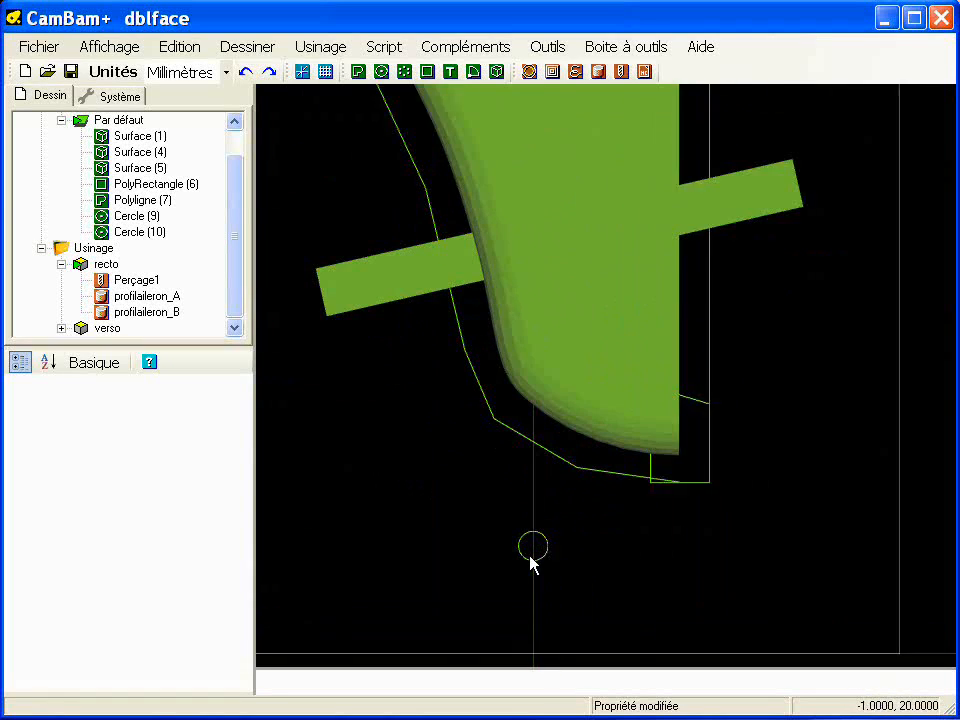
{"action": "left_click", "coordinate": [546, 557]}
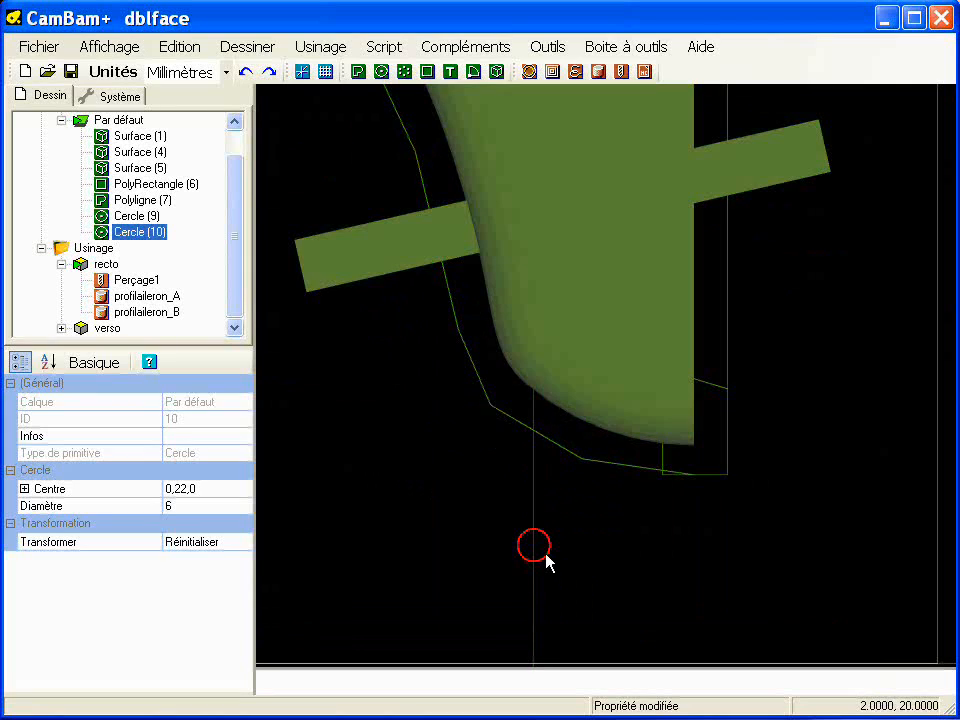
{"action": "left_click", "coordinate": [392, 514]}
Examine the fin and support bars edge-on to see how they sit within the stock thickness.
{"action": "scroll", "coordinate": [392, 514], "scroll_direction": "down", "scroll_amount": 4}
{"action": "middle_click_drag", "start_coordinate": [521, 409], "coordinate": [501, 452]}
{"action": "mouse_move", "coordinate": [542, 391]}
{"action": "middle_mouse_down"}
{"action": "mouse_move", "coordinate": [529, 455]}
{"action": "mouse_move", "coordinate": [529, 404]}
{"action": "middle_mouse_up"}
{"action": "left_click_drag", "start_coordinate": [530, 413], "coordinate": [366, 377], "text": "alt"}
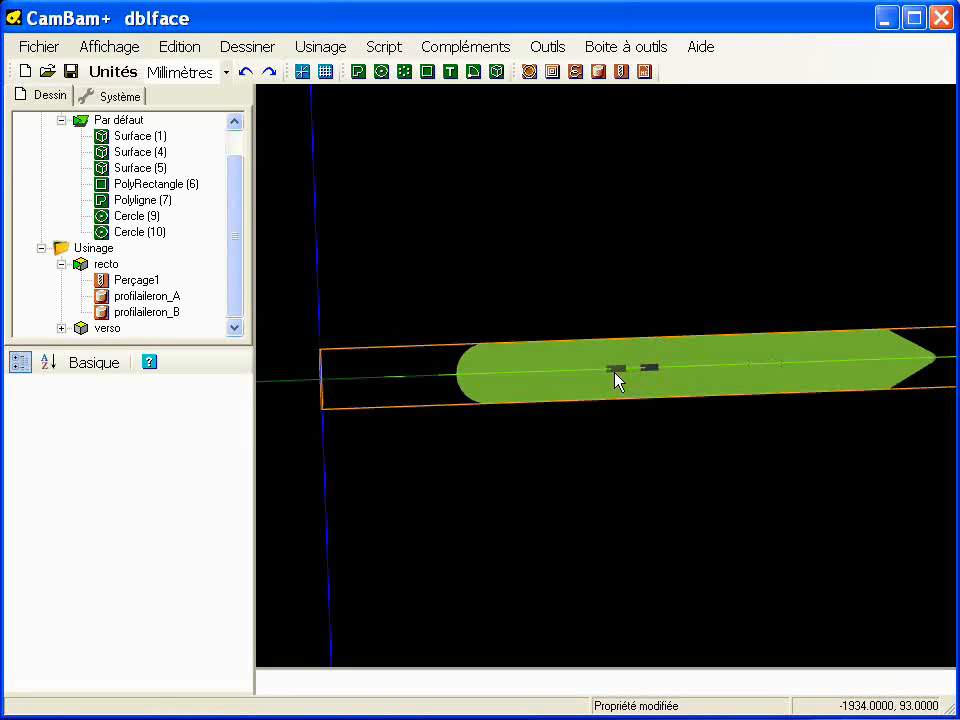
{"action": "left_click_drag", "start_coordinate": [632, 376], "coordinate": [640, 400], "text": "alt"}
{"action": "left_click_drag", "start_coordinate": [548, 418], "coordinate": [523, 390], "text": "alt"}
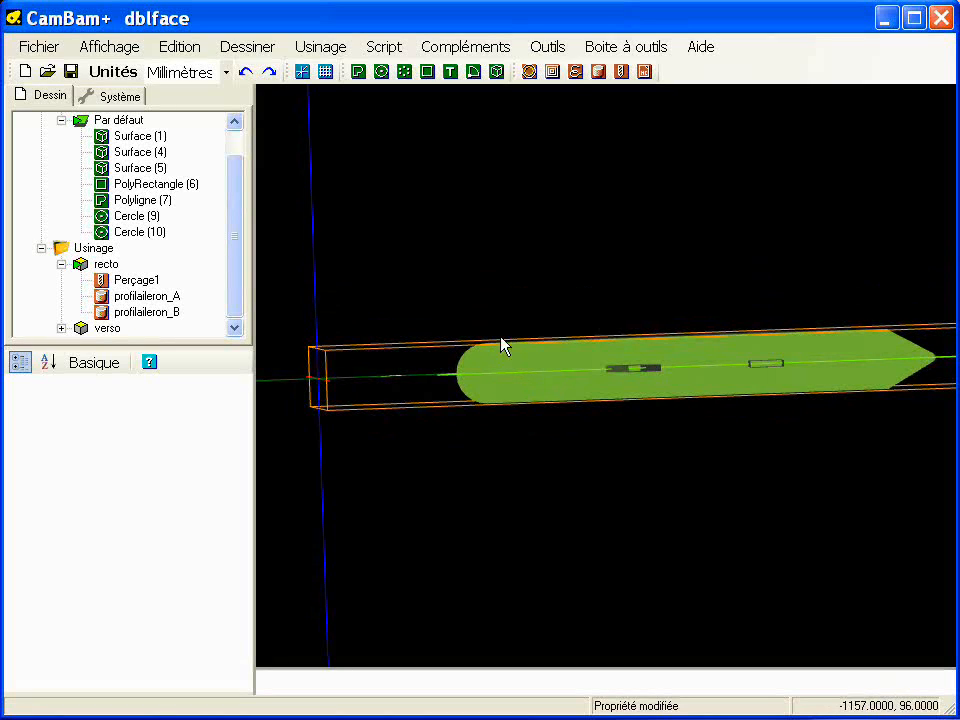
Display the recto profilaileron_A toolpath, review its depth and limit settings, and inspect the passes around the fin.
{"action": "left_click", "coordinate": [168, 296]}
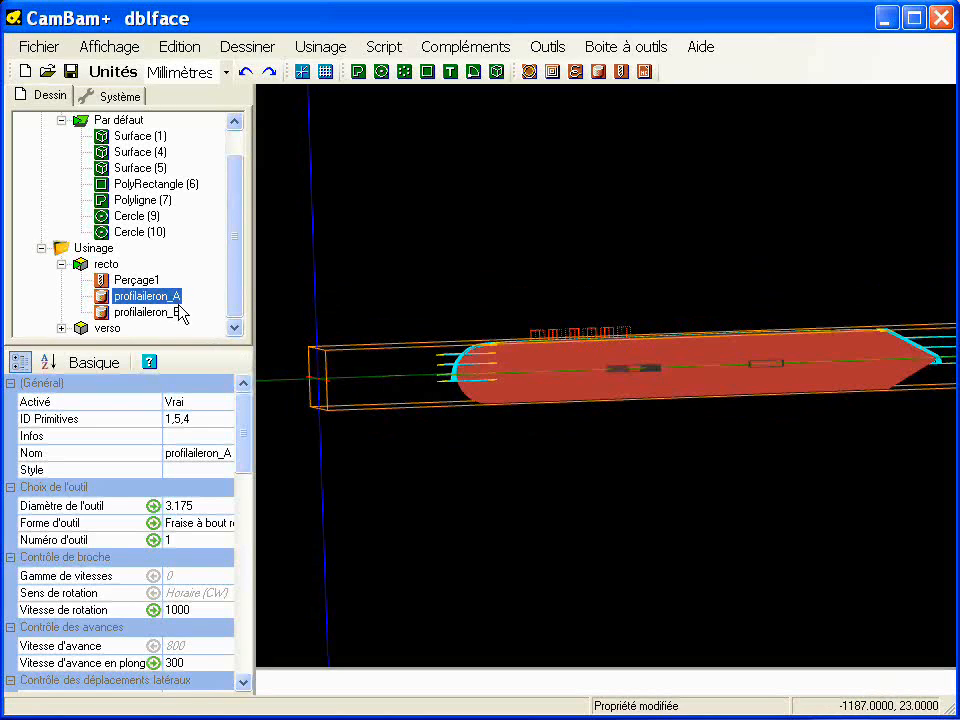
{"action": "left_click_drag", "start_coordinate": [446, 370], "coordinate": [470, 393], "text": "alt"}
{"action": "scroll", "coordinate": [466, 390], "scroll_direction": "up", "scroll_amount": 5}
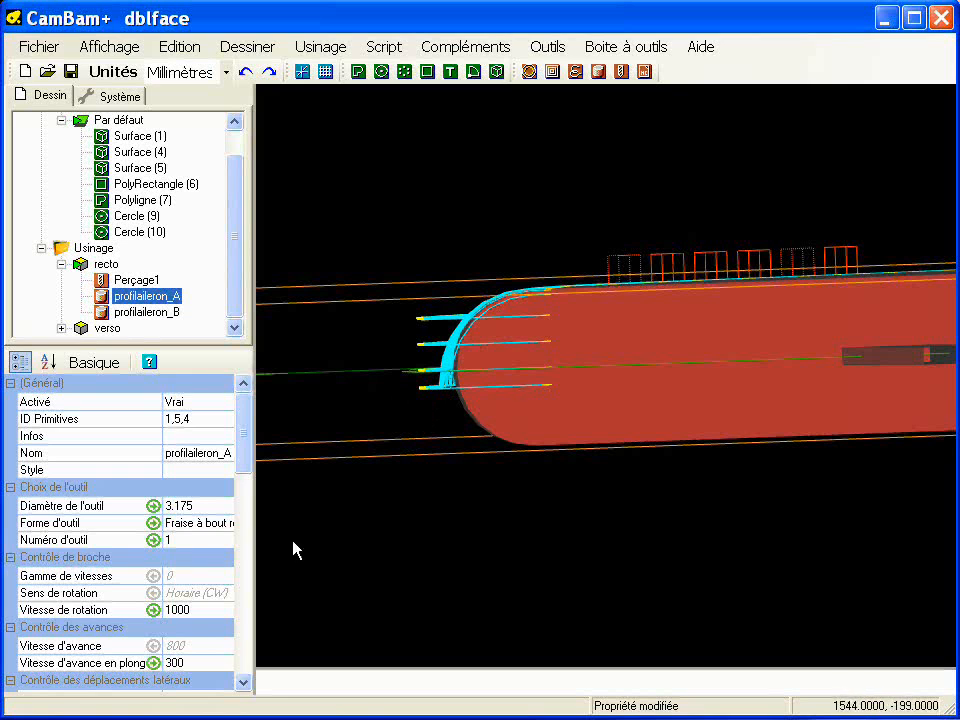
{"action": "scroll", "coordinate": [248, 496], "scroll_direction": "down", "scroll_amount": 16}
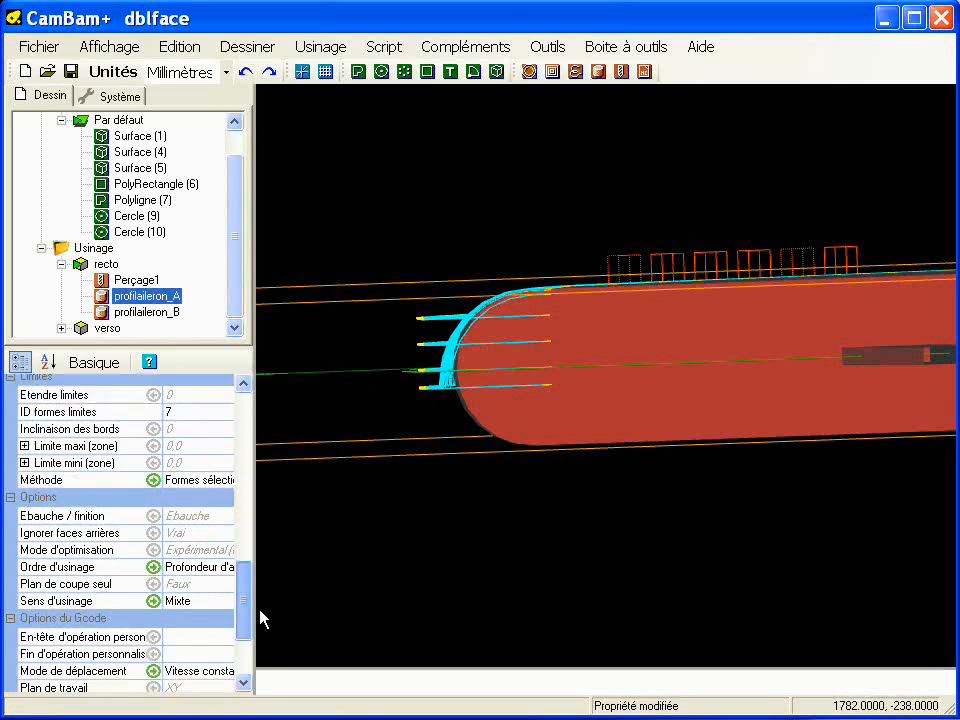
{"action": "scroll", "coordinate": [259, 561], "scroll_direction": "up", "scroll_amount": 8}
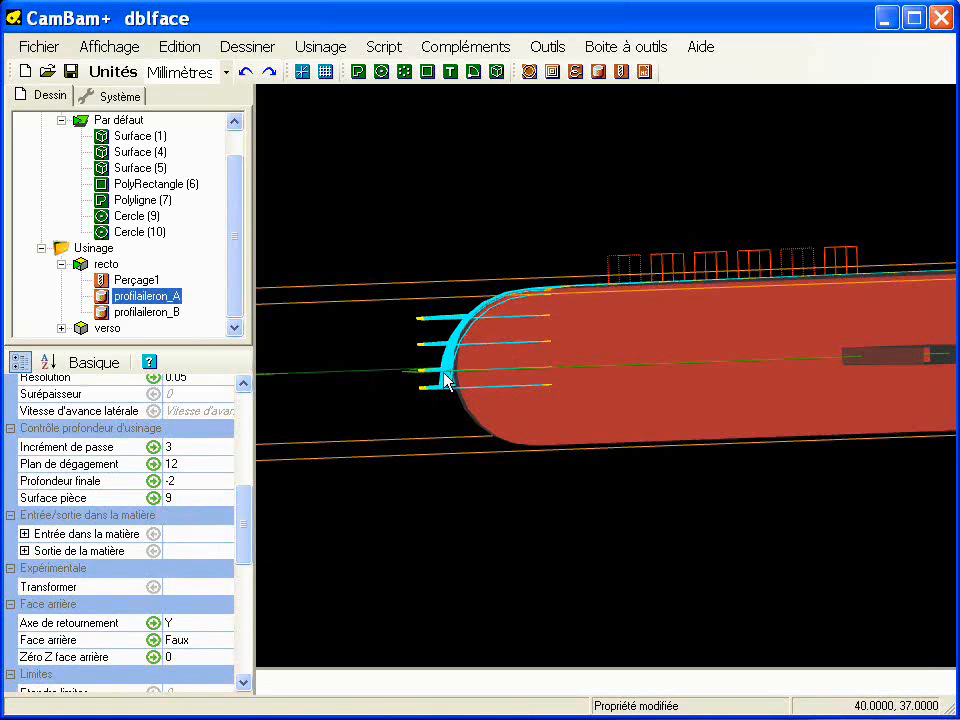
{"action": "left_click_drag", "start_coordinate": [469, 392], "coordinate": [563, 367], "text": "alt"}
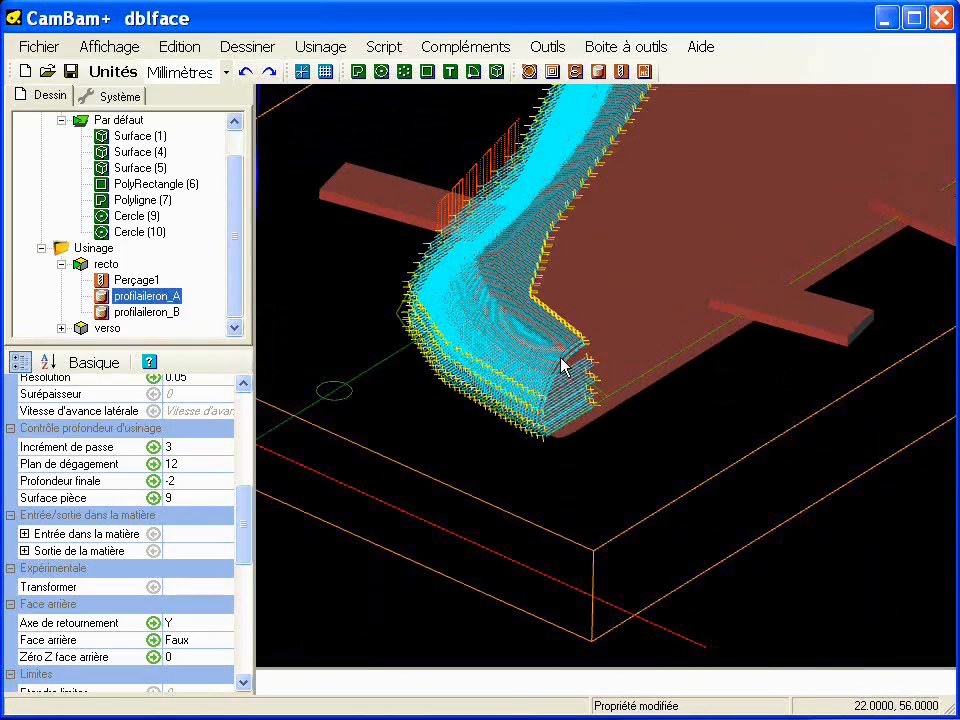
{"action": "left_click_drag", "start_coordinate": [588, 318], "coordinate": [275, 440], "text": "alt"}
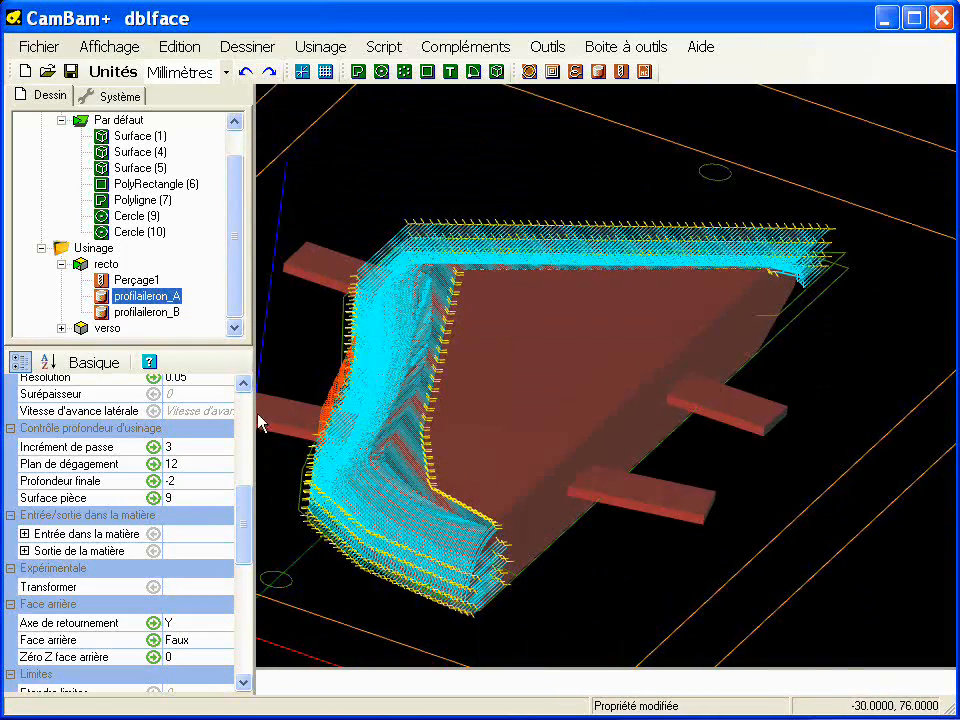
Compare the recto profilaileron_A and profilaileron_B toolpaths, and review the shared properties of both operations.
{"action": "left_click", "coordinate": [160, 312]}
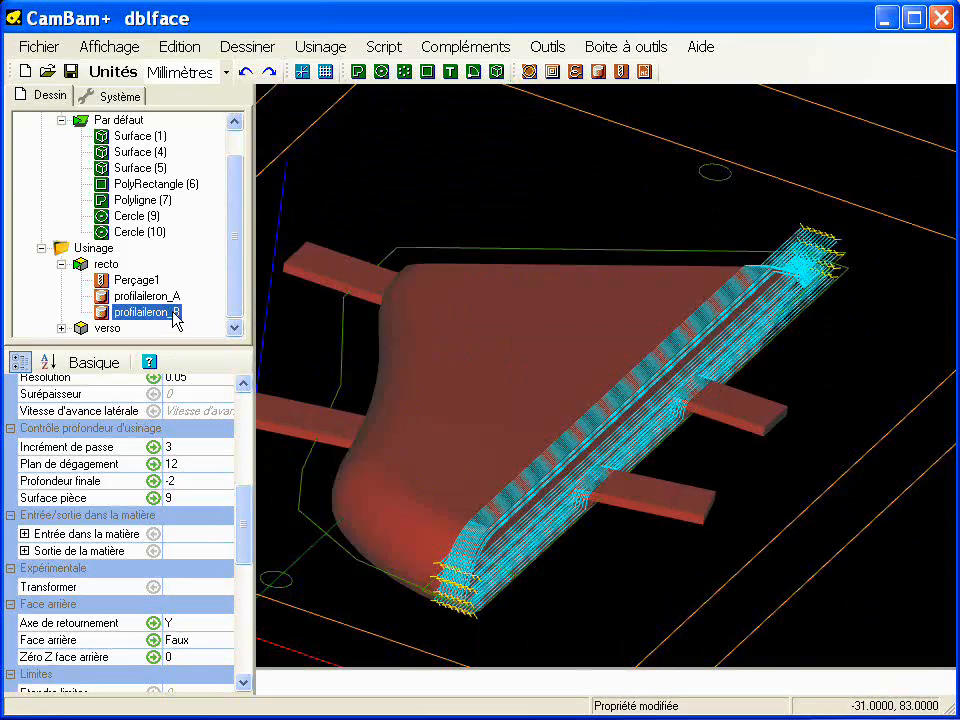
{"action": "left_click", "coordinate": [166, 296]}
{"action": "left_click", "coordinate": [176, 313]}
{"action": "left_click_drag", "start_coordinate": [538, 381], "coordinate": [578, 458], "text": "alt"}
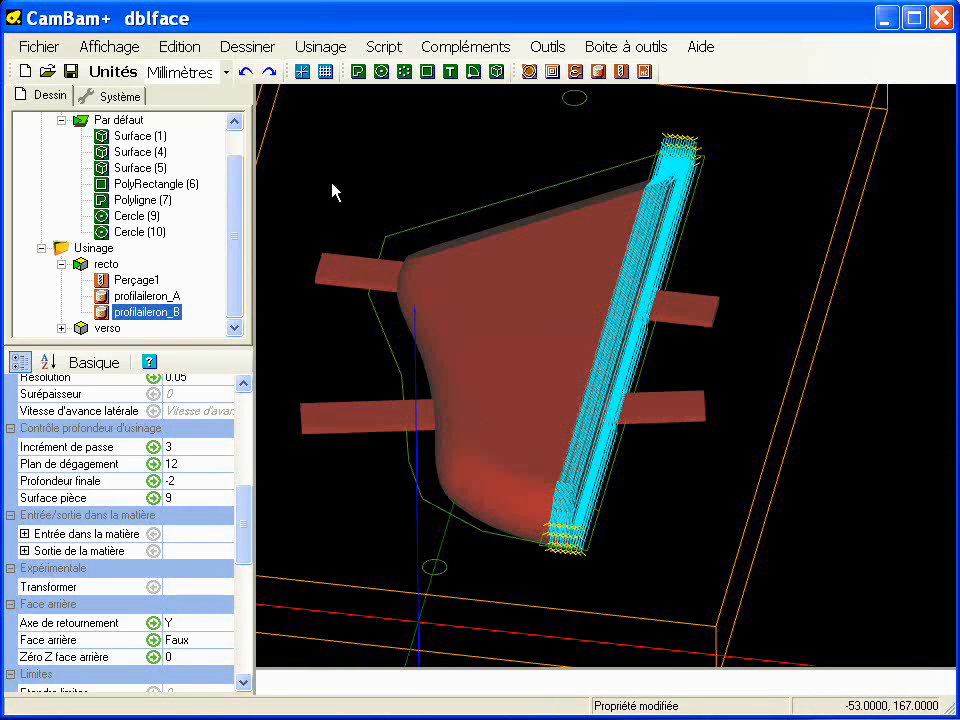
{"action": "left_click", "coordinate": [163, 297]}
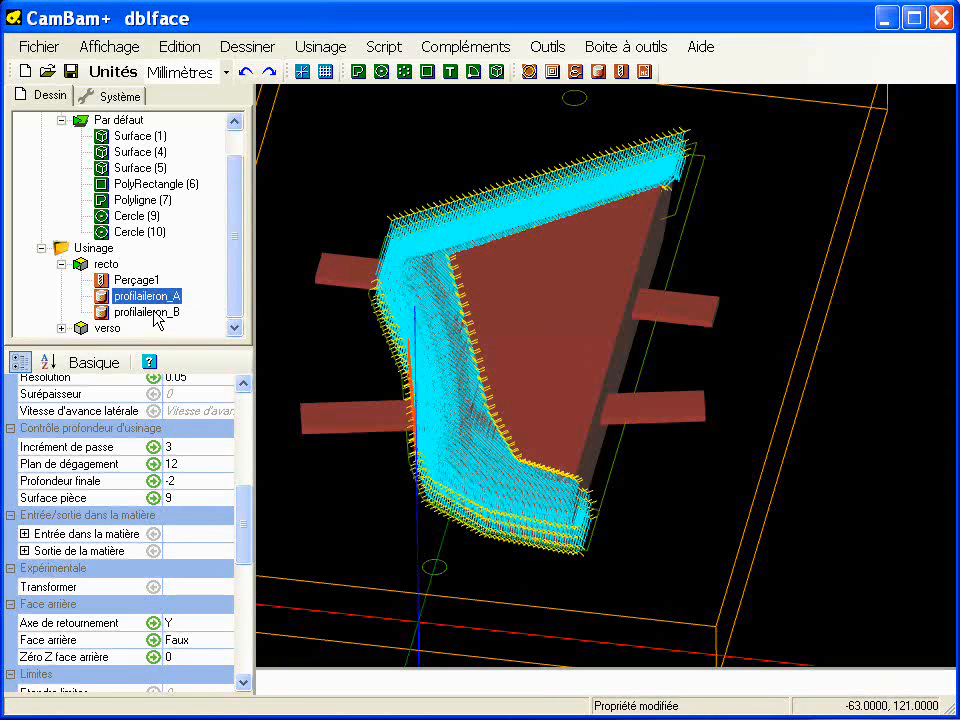
{"action": "left_click", "coordinate": [150, 312], "text": "ctrl"}
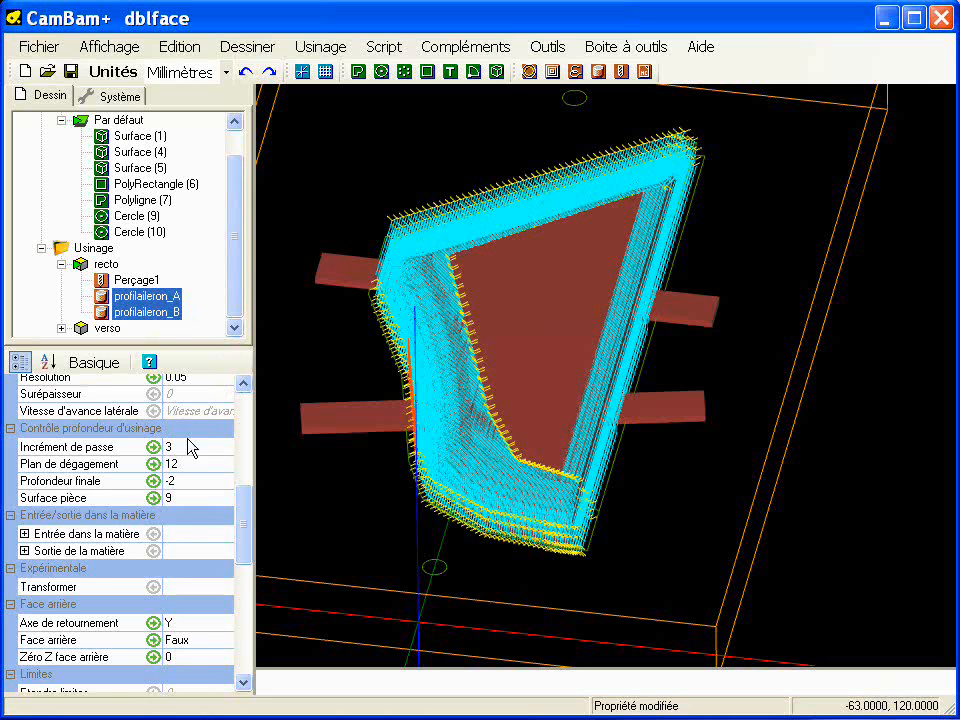
{"action": "left_click_drag", "start_coordinate": [251, 349], "coordinate": [308, 349]}
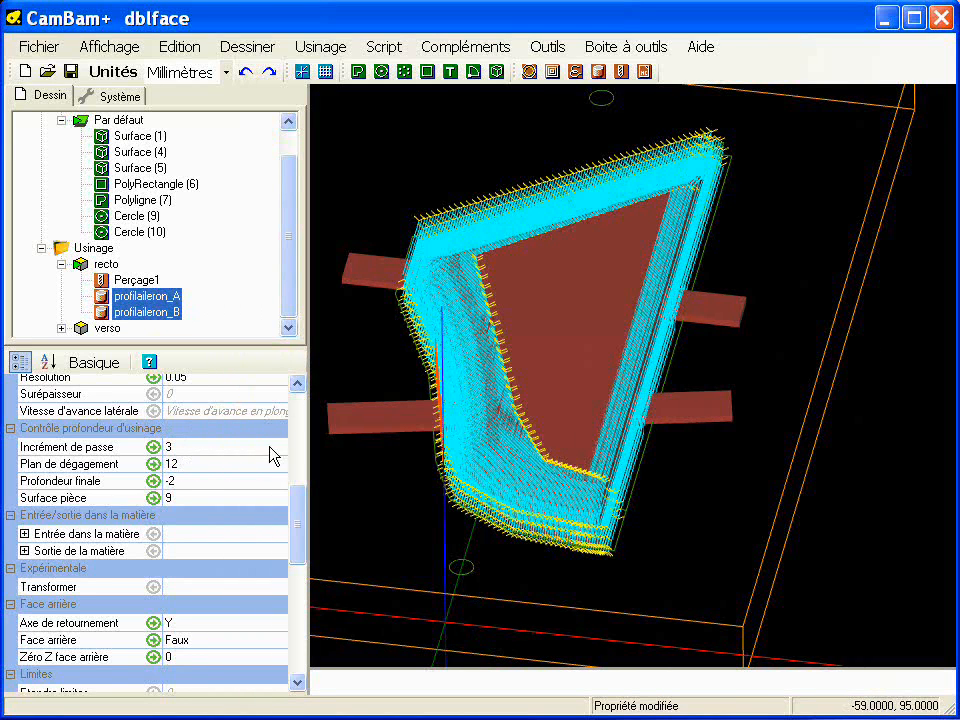
{"action": "left_click_drag", "start_coordinate": [304, 498], "coordinate": [304, 399]}
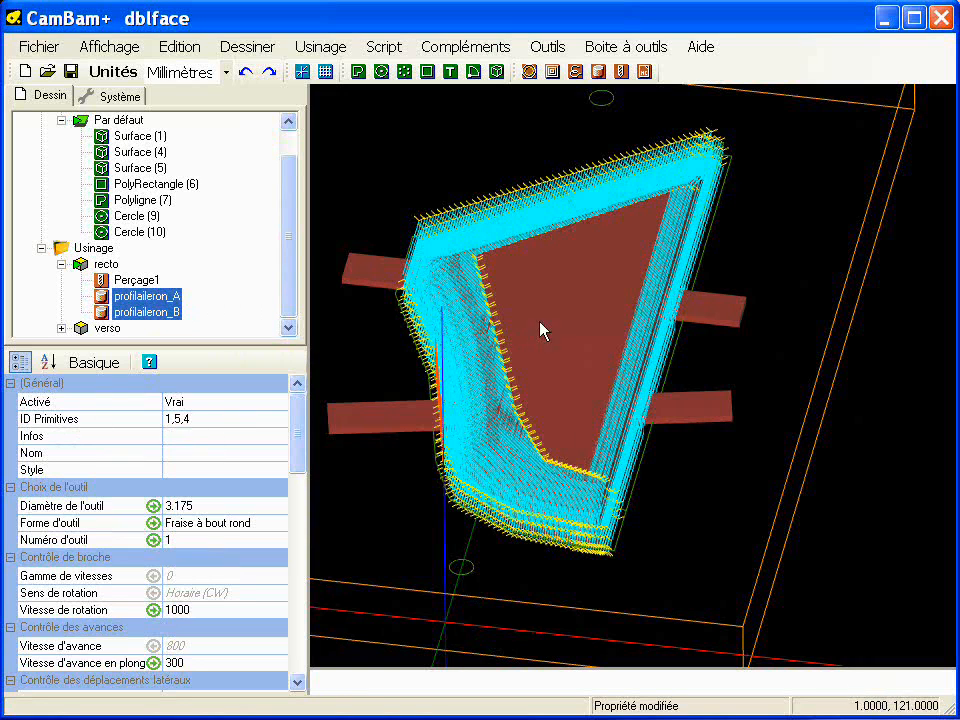
Identify the fin and support bar surfaces, and examine the two recto profile operations that machine them.
{"action": "left_click", "coordinate": [491, 326]}
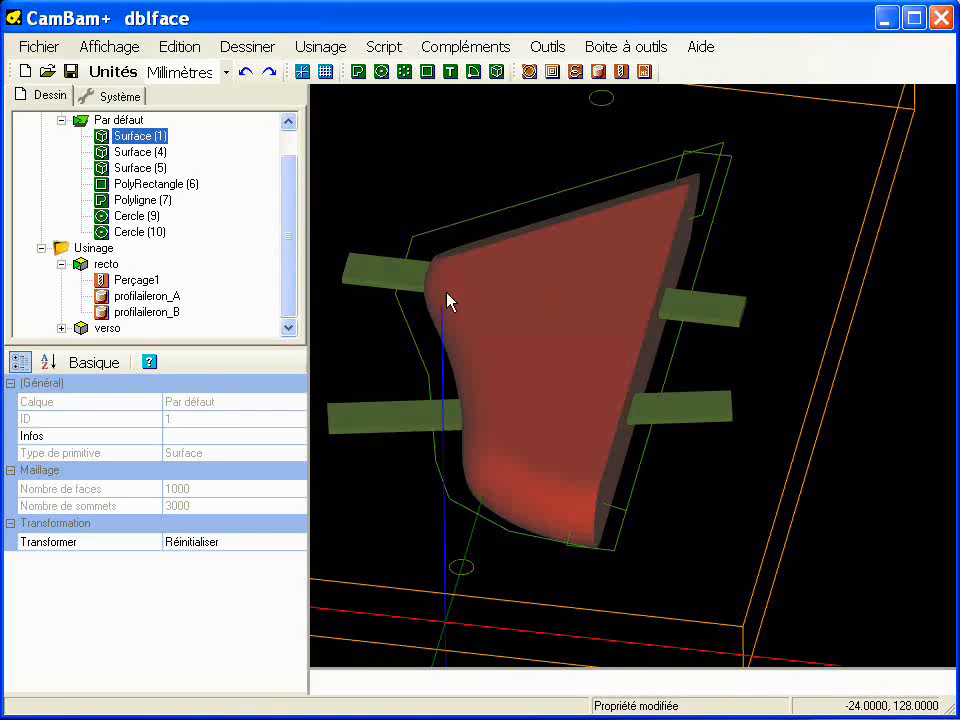
{"action": "left_click", "coordinate": [371, 279]}
{"action": "left_click", "coordinate": [388, 430]}
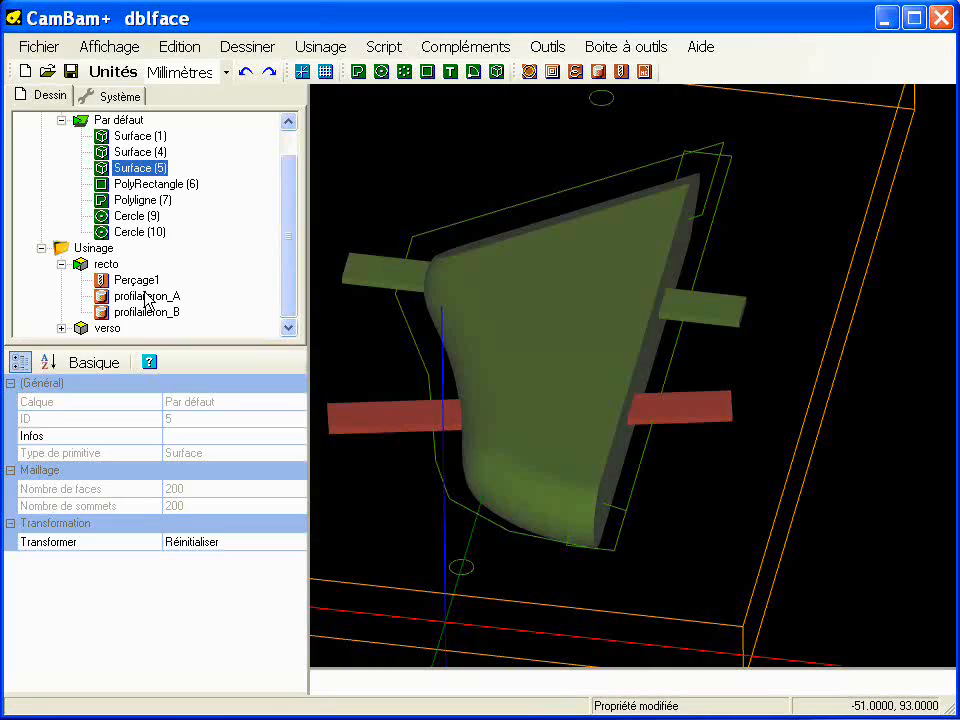
{"action": "left_click", "coordinate": [148, 297]}
{"action": "left_click", "coordinate": [150, 313], "text": "ctrl"}
{"action": "left_click_drag", "start_coordinate": [463, 465], "coordinate": [431, 311], "text": "alt"}
{"action": "left_click", "coordinate": [424, 190]}
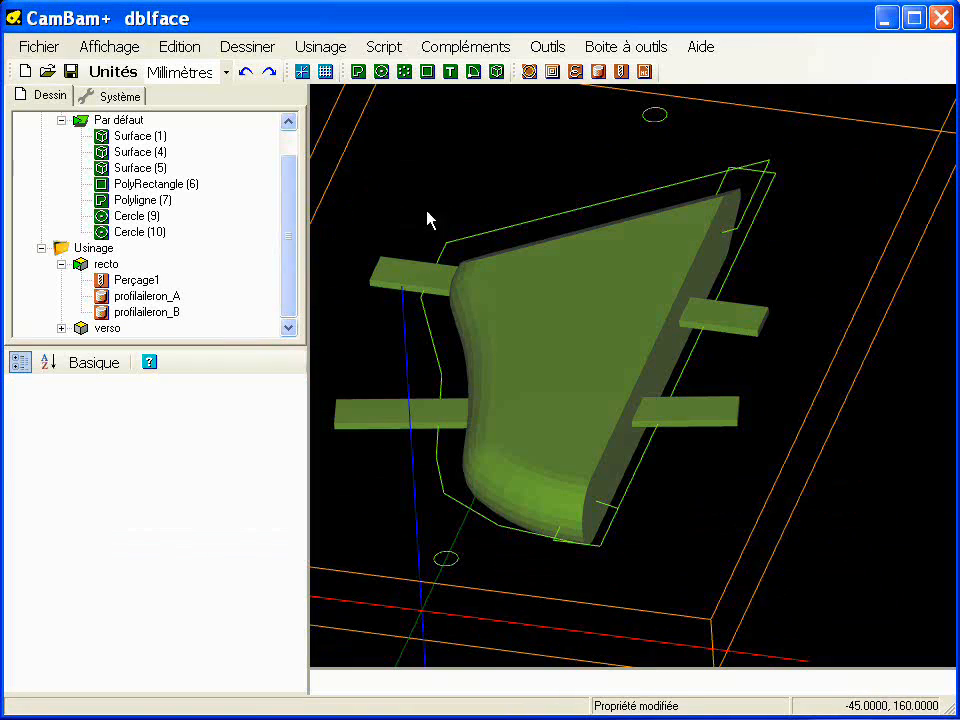
Expand the verso part in the project tree and display the toolpaths of its two profile operations together.
{"action": "left_click_drag", "start_coordinate": [243, 348], "coordinate": [247, 469]}
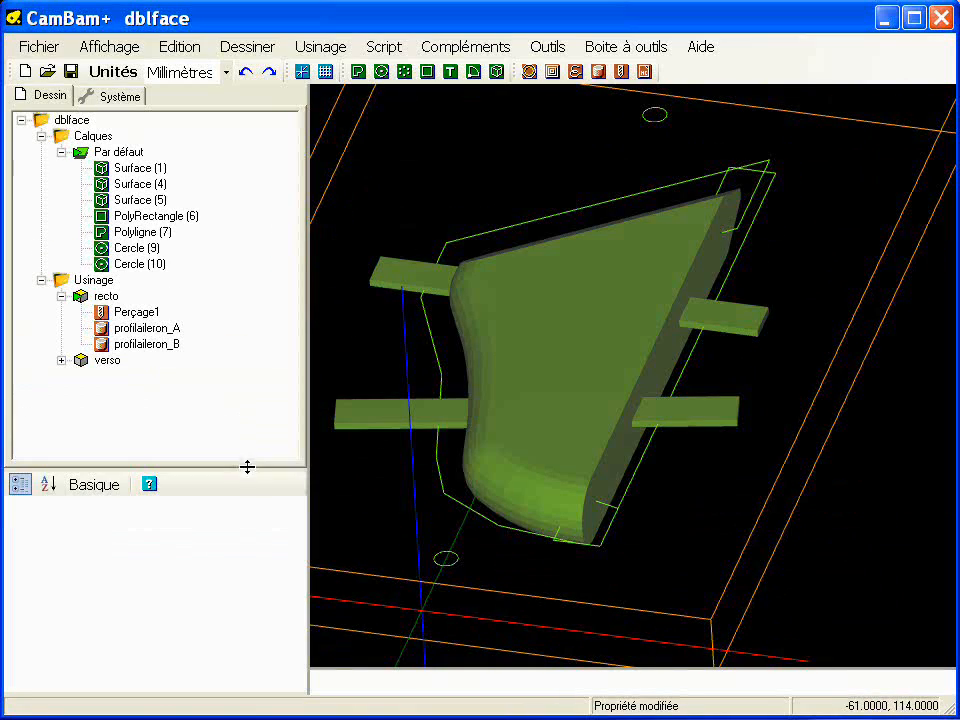
{"action": "left_click", "coordinate": [62, 360]}
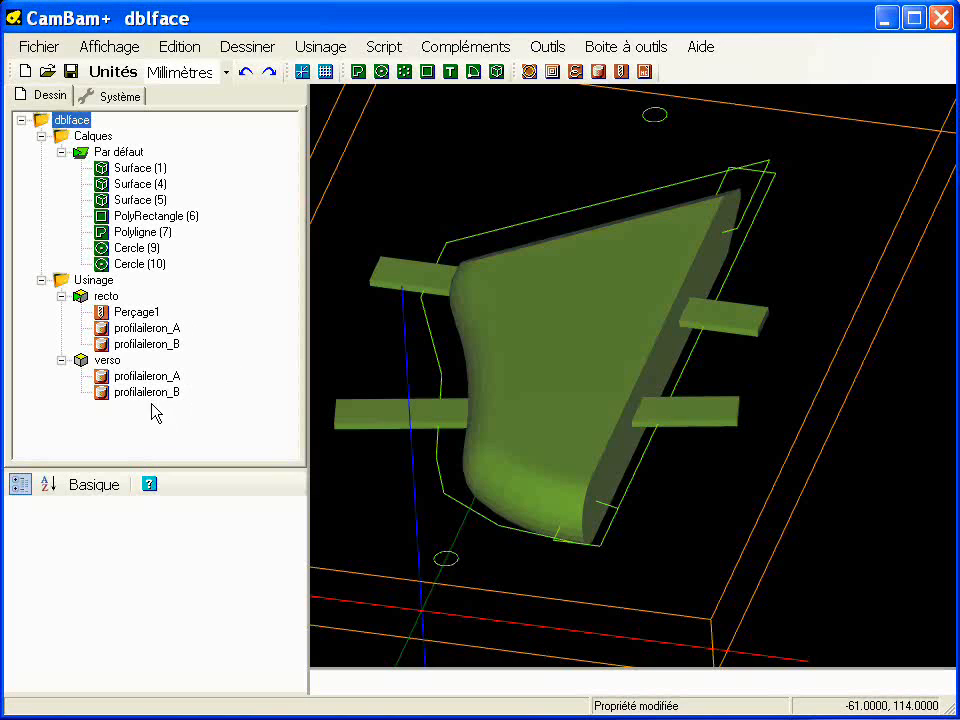
{"action": "left_click", "coordinate": [137, 378]}
{"action": "left_click", "coordinate": [150, 393], "text": "shift"}
Reduce the property list to the basic set and review the depth and back-face settings of both verso operations.
{"action": "left_click_drag", "start_coordinate": [196, 467], "coordinate": [195, 252]}
{"action": "left_click_drag", "start_coordinate": [297, 437], "coordinate": [299, 543]}
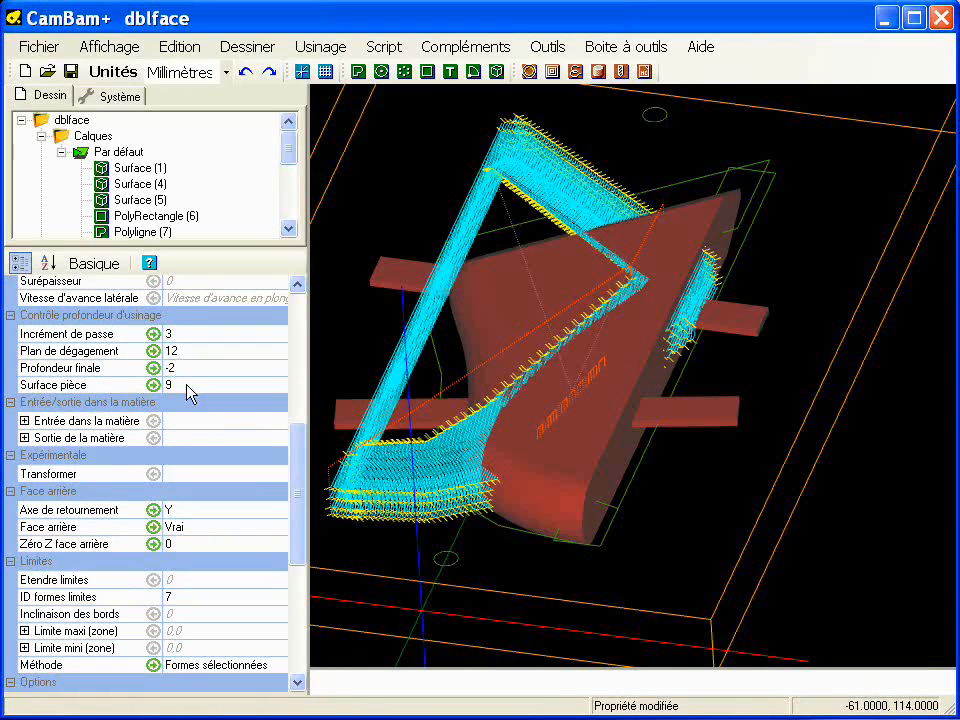
{"action": "left_click", "coordinate": [97, 266]}
{"action": "left_click_drag", "start_coordinate": [300, 450], "coordinate": [302, 433]}
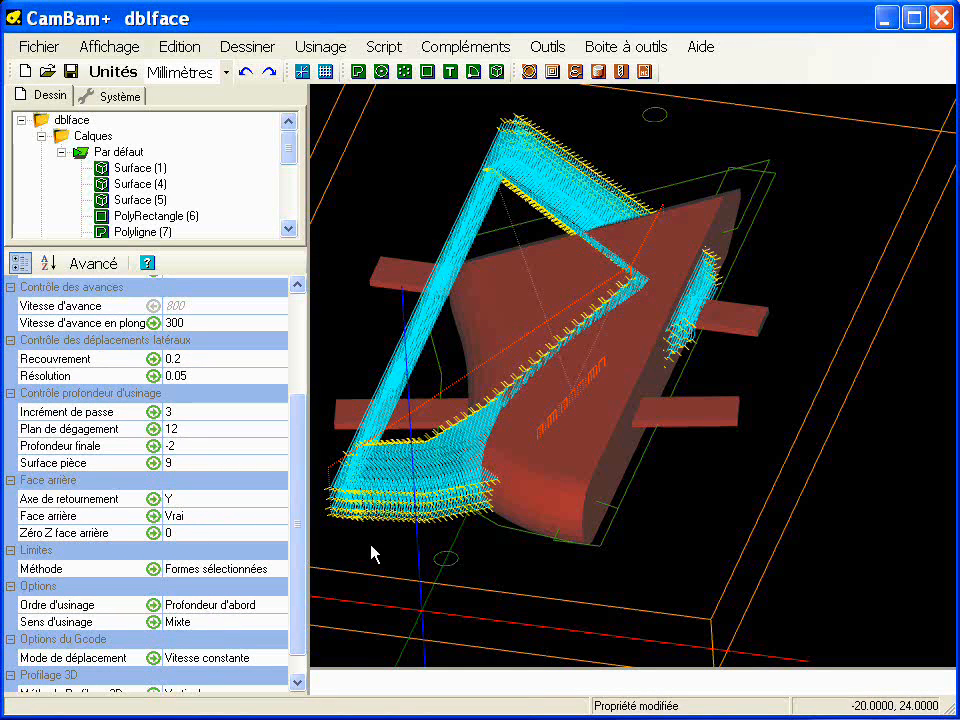
Examine the verso toolpaths in 3D relative to the fin, first edge-on and from above.
{"action": "left_click_drag", "start_coordinate": [451, 581], "coordinate": [467, 510], "text": "alt"}
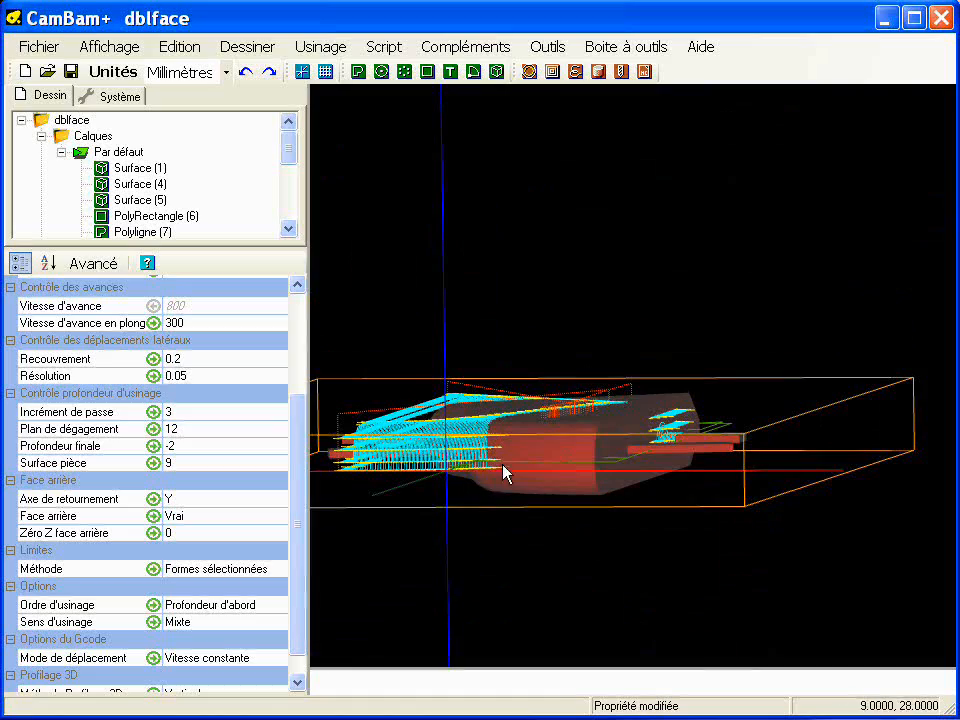
{"action": "left_click_drag", "start_coordinate": [521, 444], "coordinate": [491, 545], "text": "alt"}
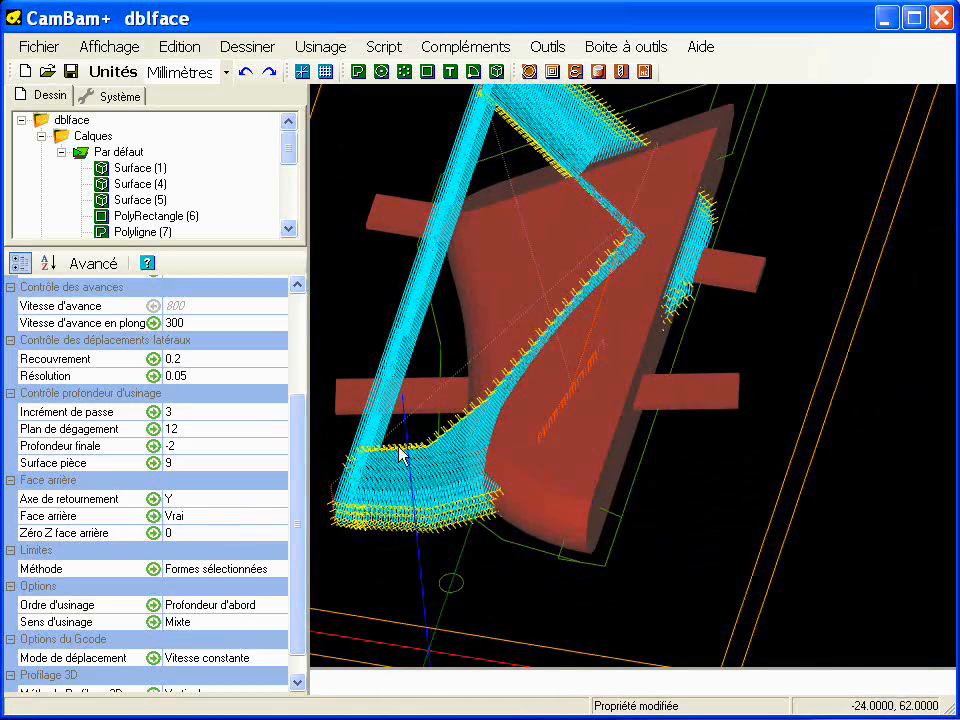
{"action": "left_click_drag", "start_coordinate": [402, 288], "coordinate": [602, 405], "text": "alt"}
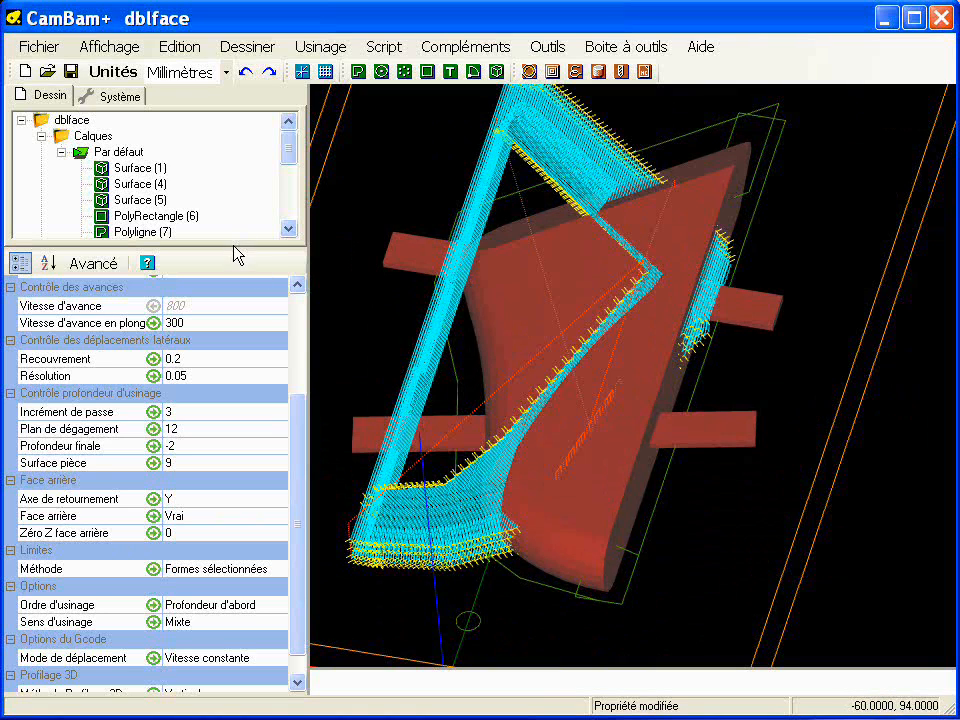
Set the pass increment to 30 for all four recto and verso profile operations and regenerate all toolpaths.
{"action": "left_click_drag", "start_coordinate": [232, 251], "coordinate": [248, 386]}
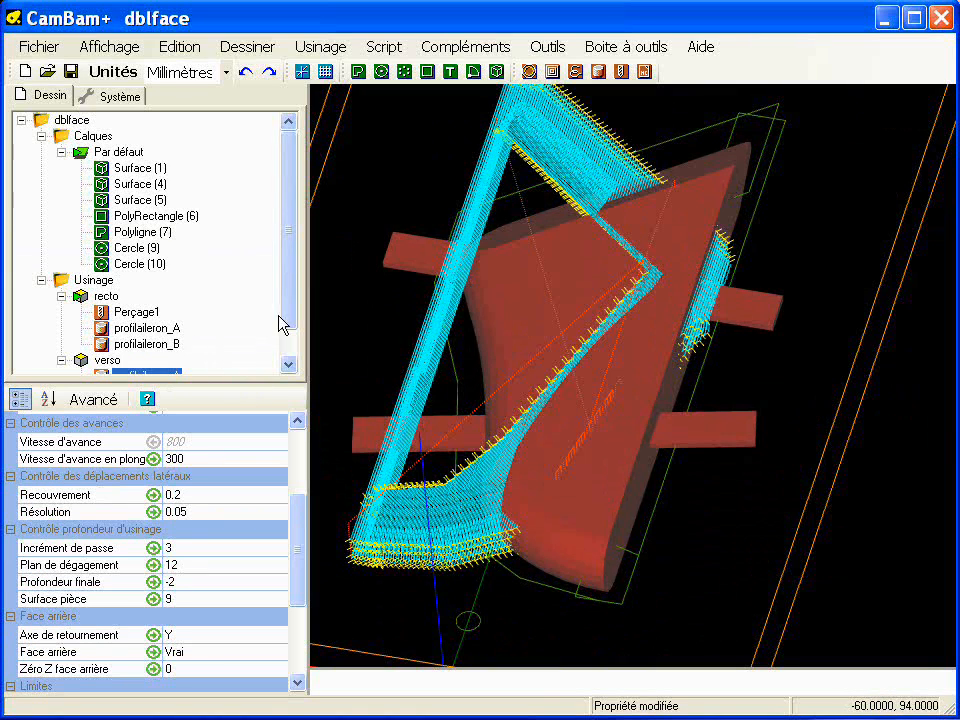
{"action": "scroll", "coordinate": [289, 354], "scroll_direction": "down", "scroll_amount": 1}
{"action": "left_click", "coordinate": [160, 314], "text": "ctrl"}
{"action": "left_click", "coordinate": [163, 298], "text": "ctrl"}
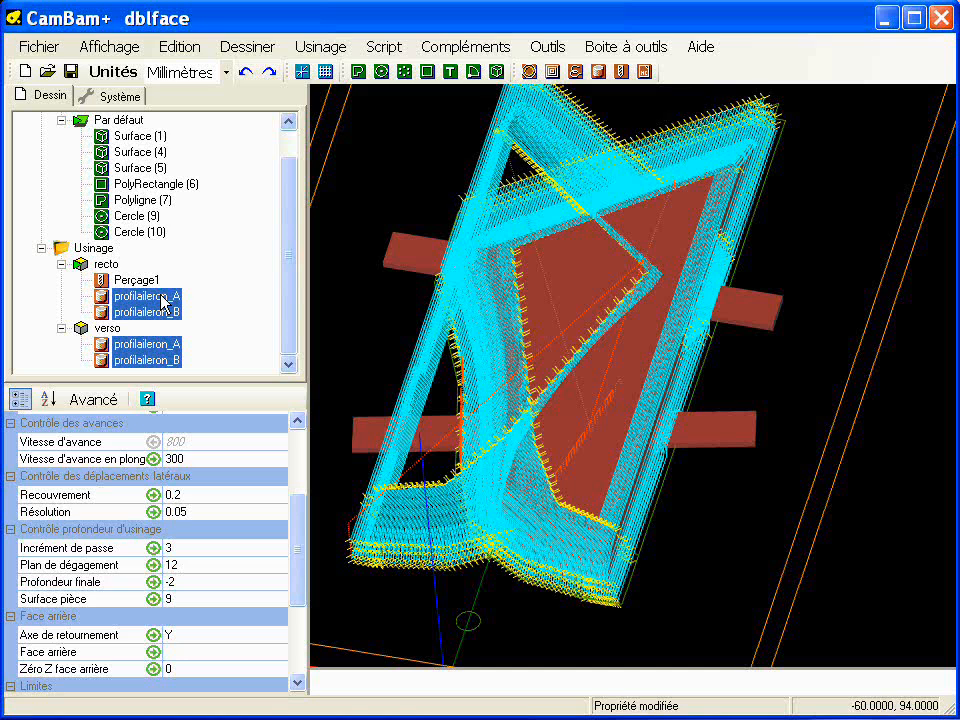
{"action": "left_click", "coordinate": [195, 549]}
{"action": "type", "text": "30"}
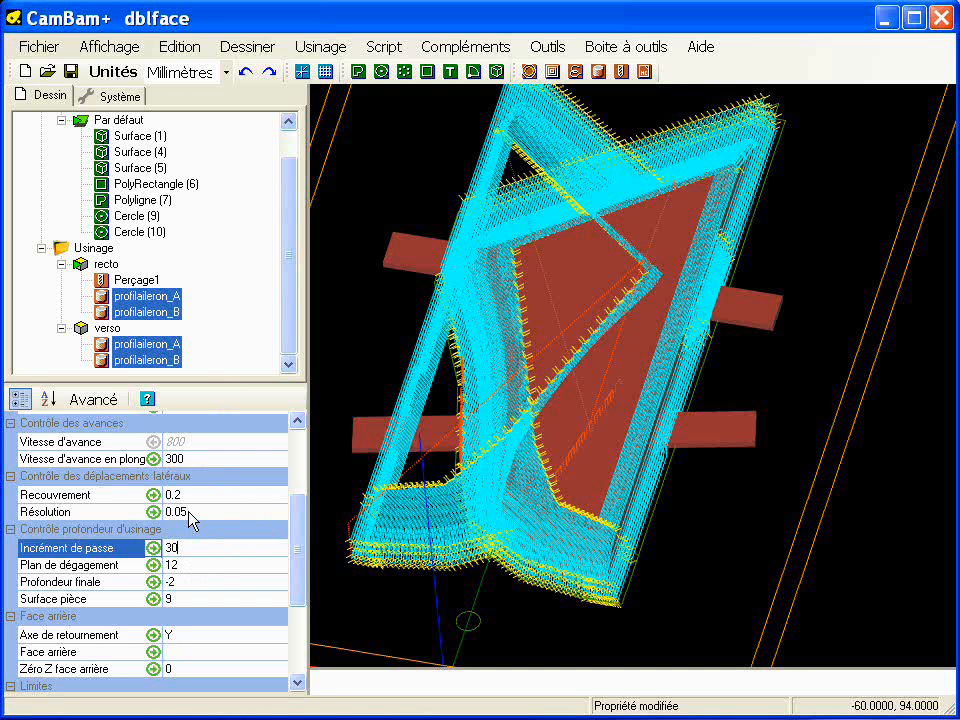
{"action": "right_click", "coordinate": [96, 250]}
{"action": "left_click", "coordinate": [126, 258]}
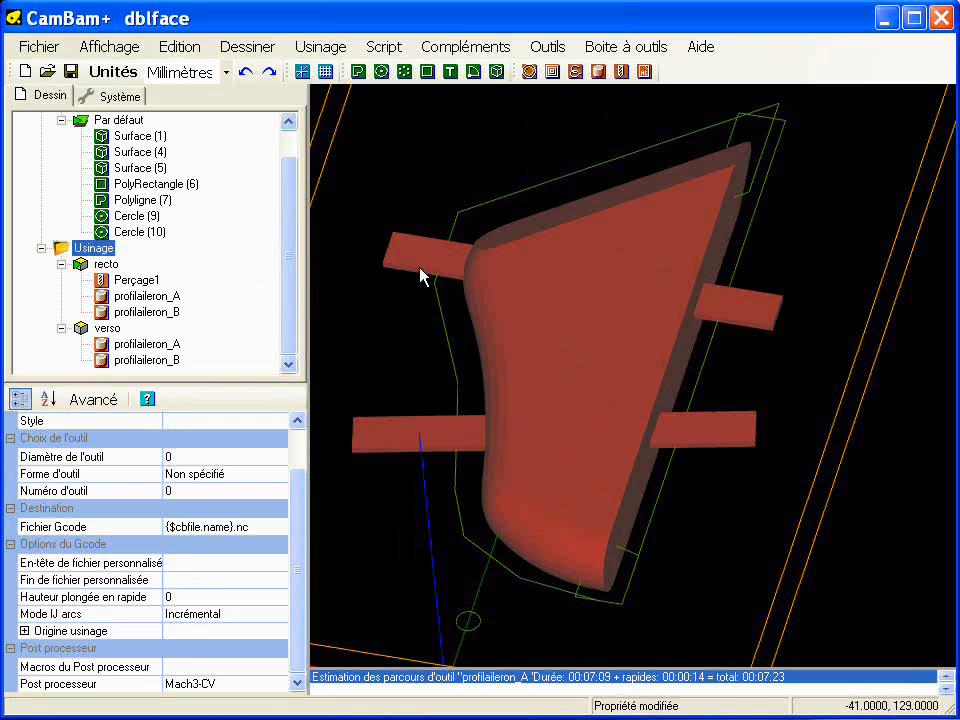
Inspect the regenerated recto profilaileron_A toolpath up close along the fin's curved edge.
{"action": "left_click", "coordinate": [148, 296]}
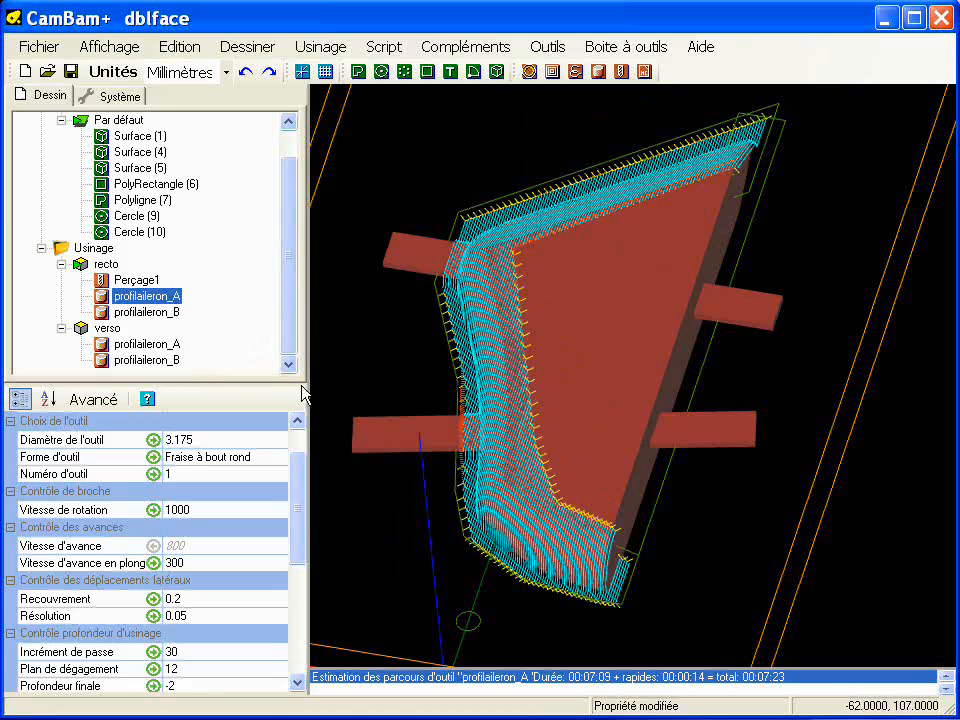
{"action": "left_click", "coordinate": [480, 427]}
{"action": "left_click", "coordinate": [148, 296]}
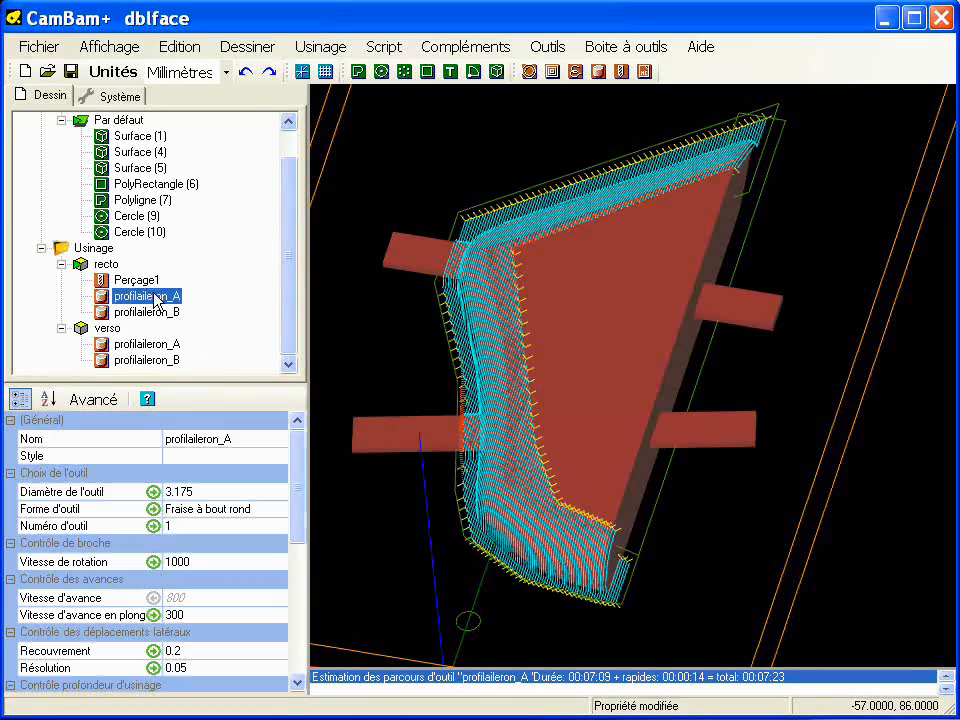
{"action": "left_click_drag", "start_coordinate": [624, 514], "coordinate": [502, 458], "text": "alt"}
{"action": "scroll", "coordinate": [502, 458], "scroll_direction": "up", "scroll_amount": 3}
{"action": "left_click_drag", "start_coordinate": [570, 492], "coordinate": [628, 508], "text": "alt"}
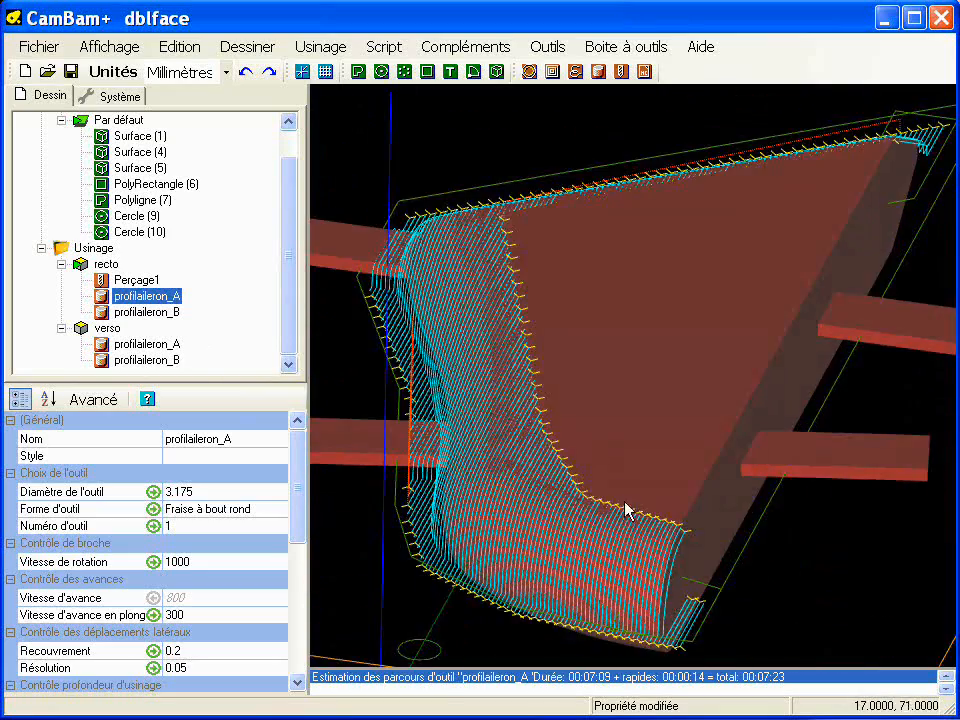
Inspect the regenerated verso profilaileron_A toolpath in 3D over the whole stock.
{"action": "scroll", "coordinate": [628, 508], "scroll_direction": "down", "scroll_amount": 3}
{"action": "left_click", "coordinate": [148, 344]}
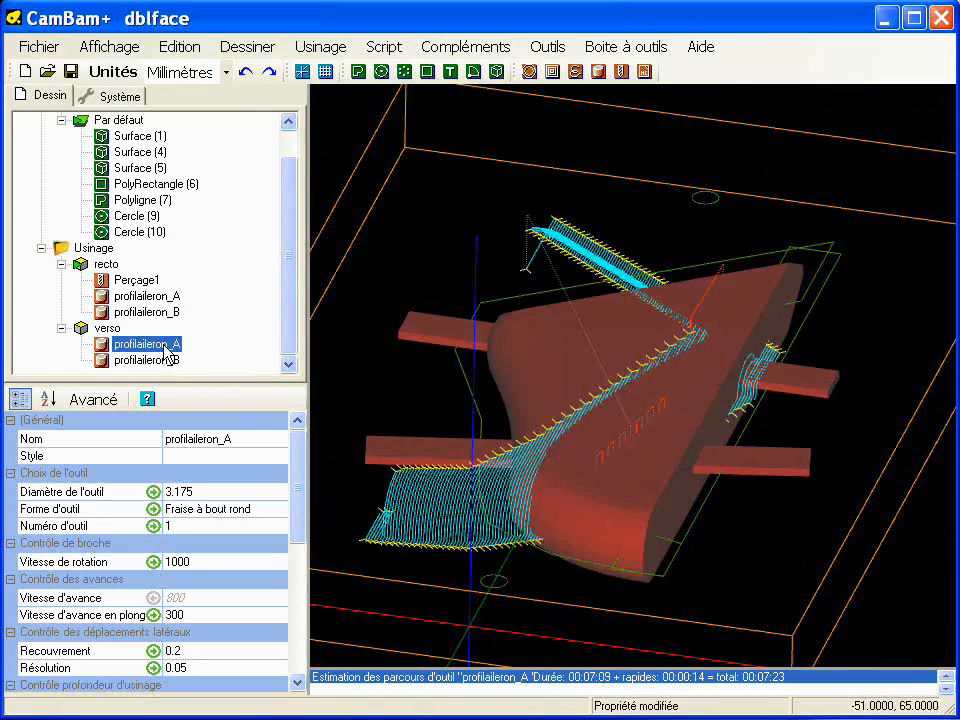
{"action": "left_click_drag", "start_coordinate": [540, 492], "coordinate": [229, 439], "text": "alt"}
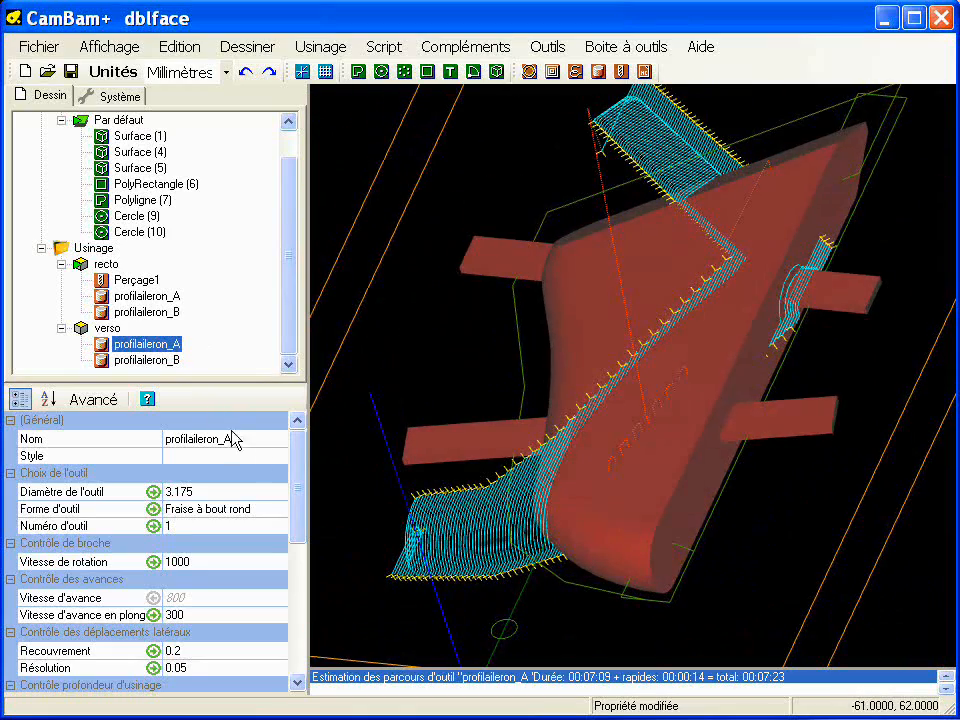
Examine the verso profilaileron_A and profilaileron_B toolpaths together in 3D from several angles around the fin.
{"action": "left_click", "coordinate": [148, 360]}
{"action": "mouse_move", "coordinate": [493, 484]}
{"action": "left_mouse_down", "text": "alt"}
{"action": "mouse_move", "coordinate": [531, 429]}
{"action": "mouse_move", "coordinate": [672, 468]}
{"action": "mouse_move", "coordinate": [654, 456]}
{"action": "mouse_move", "coordinate": [491, 435]}
{"action": "mouse_move", "coordinate": [497, 508]}
{"action": "left_mouse_up", "text": "alt"}
{"action": "left_click", "coordinate": [150, 344]}
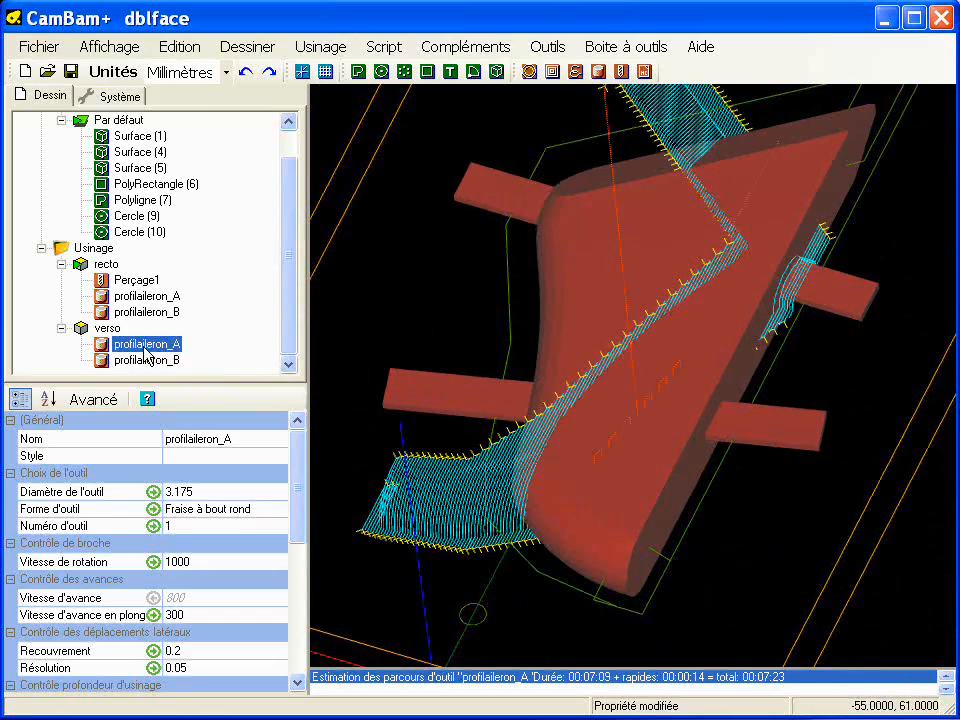
{"action": "left_click", "coordinate": [151, 361], "text": "ctrl"}
{"action": "scroll", "coordinate": [502, 415], "scroll_direction": "down", "scroll_amount": 2}
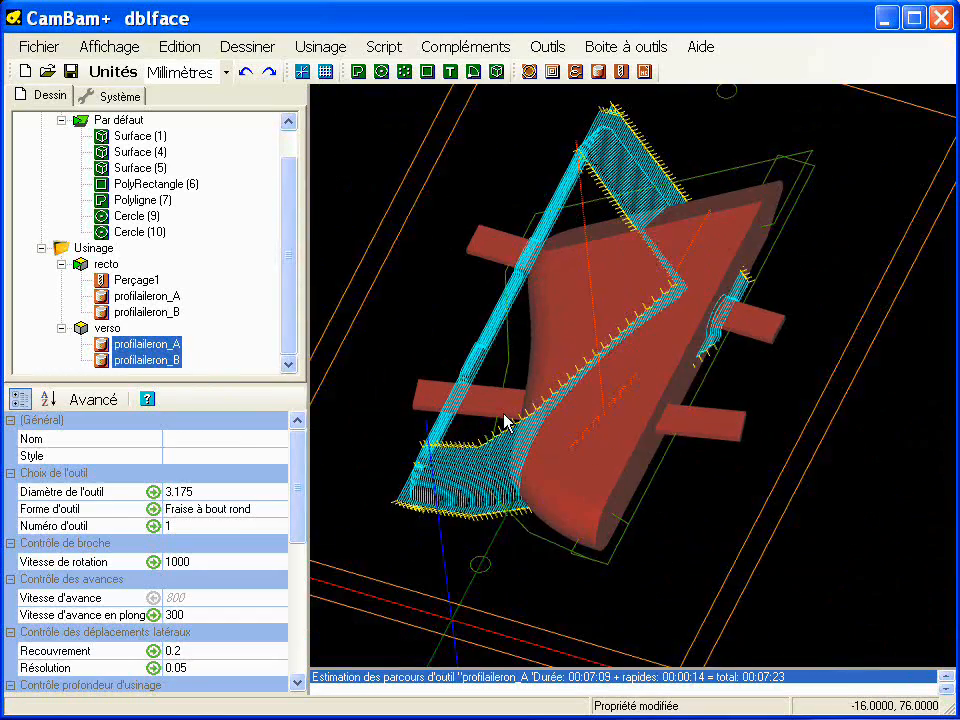
{"action": "left_click_drag", "start_coordinate": [514, 496], "coordinate": [574, 574], "text": "alt"}
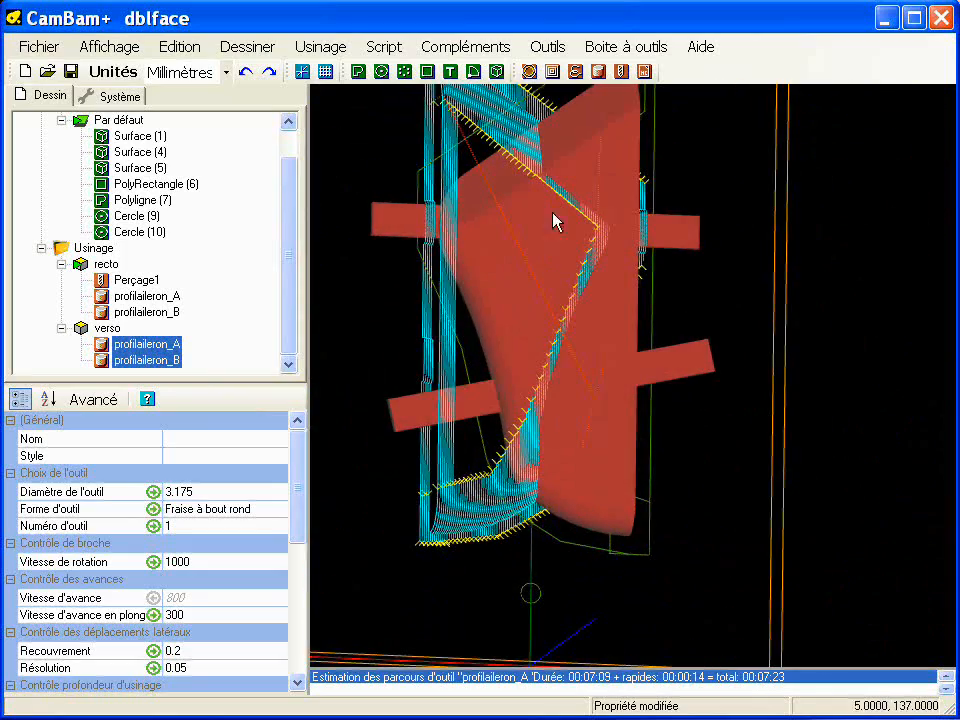
{"action": "left_click_drag", "start_coordinate": [570, 528], "coordinate": [373, 294], "text": "alt"}
{"action": "left_click", "coordinate": [373, 288]}
{"action": "left_click_drag", "start_coordinate": [500, 402], "coordinate": [513, 463], "text": "alt"}
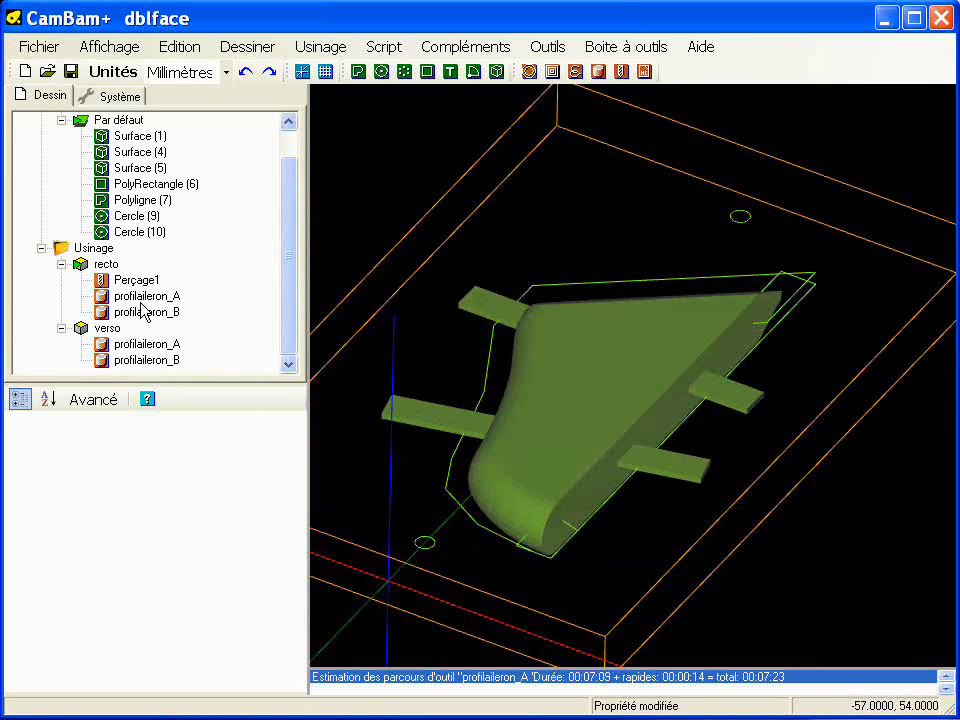
Highlight both verso profile operations to view their combined toolpaths in the tilted stock view, and clear the selection.
{"action": "left_click", "coordinate": [143, 344]}
{"action": "left_click", "coordinate": [146, 360], "text": "shift"}
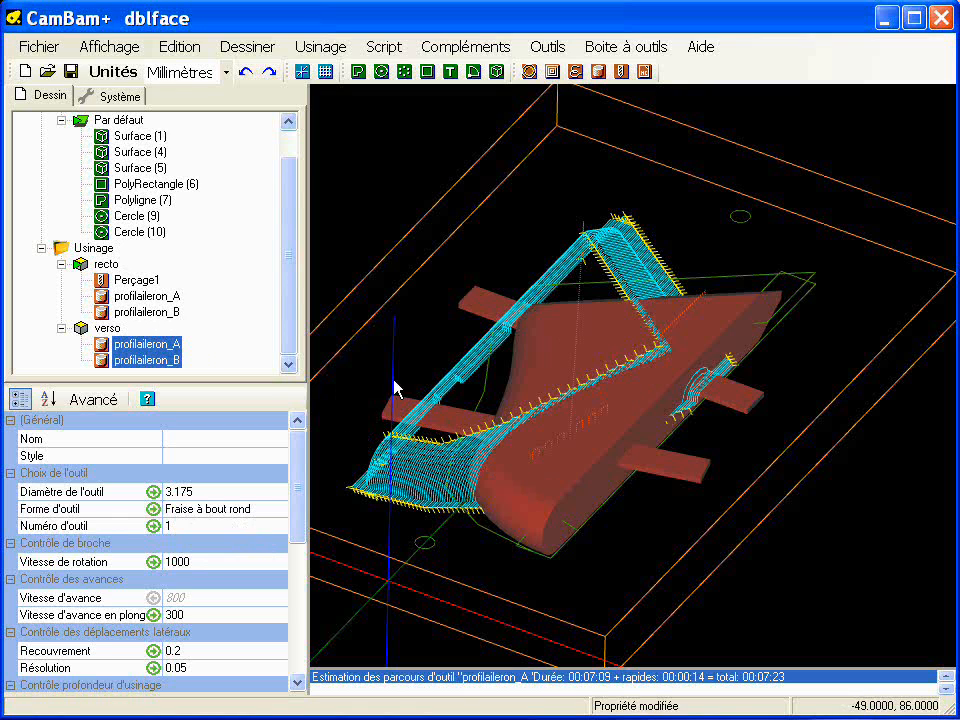
{"action": "left_click", "coordinate": [349, 291]}
Disable the verso and recto machining parts with all their operations.
{"action": "left_click", "coordinate": [116, 333]}
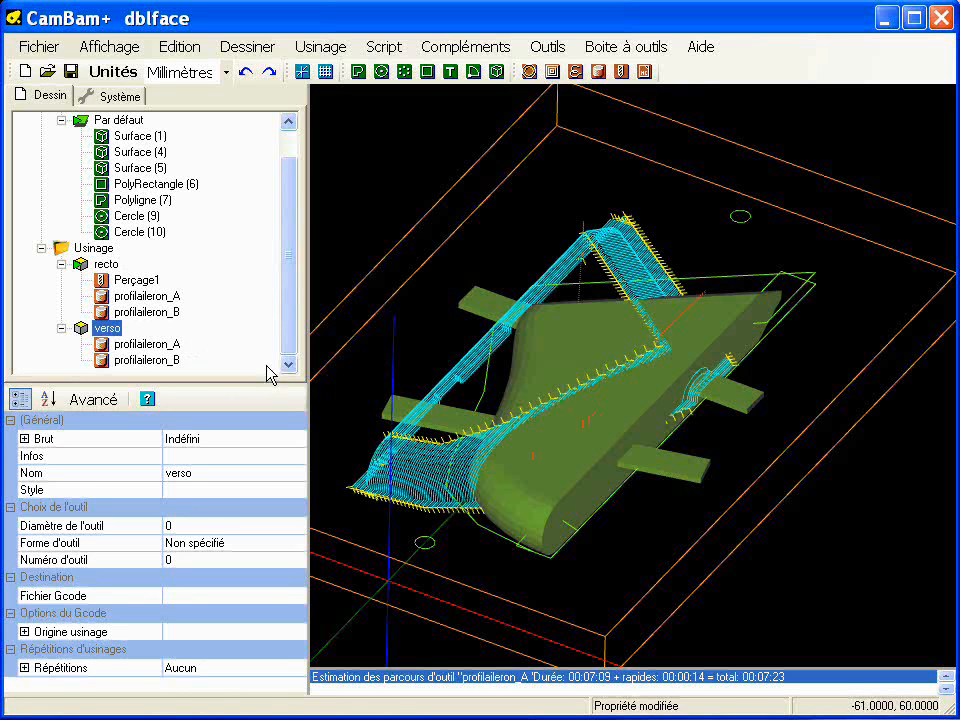
{"action": "key", "text": "space"}
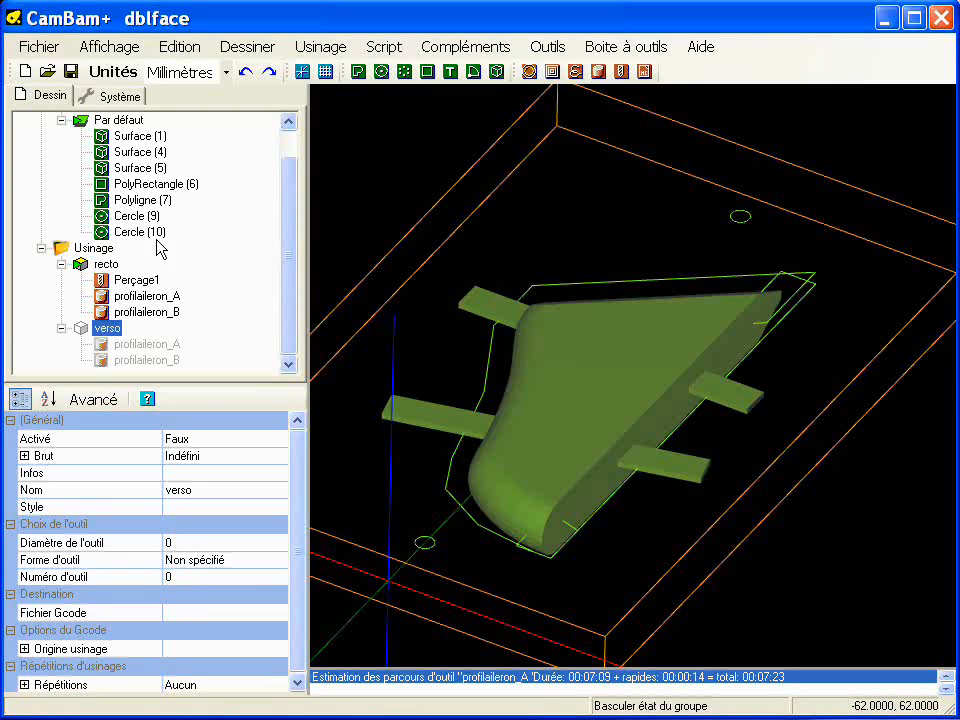
{"action": "left_click", "coordinate": [115, 266]}
{"action": "key", "text": "space"}
Re-enable the verso and recto machining parts.
{"action": "left_click", "coordinate": [110, 329]}
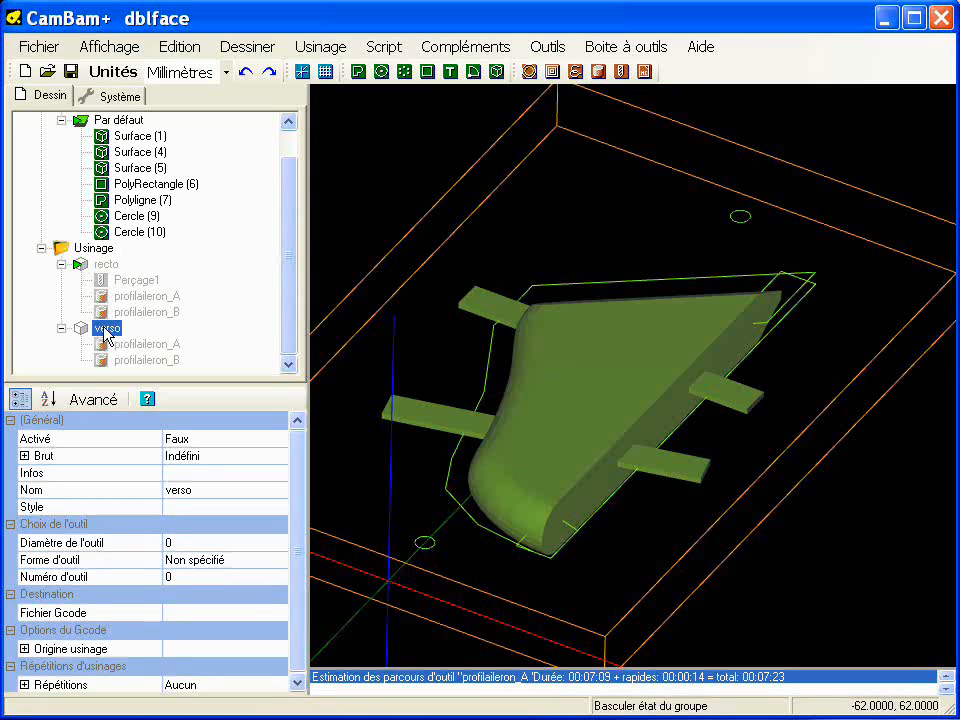
{"action": "key", "text": "space"}
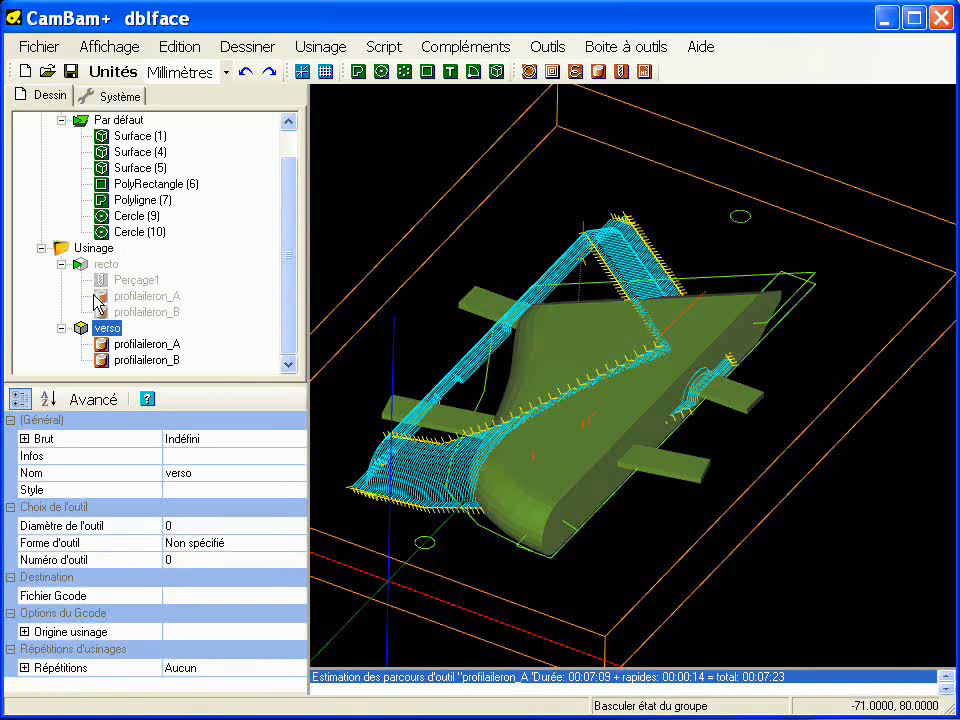
{"action": "left_click", "coordinate": [105, 265]}
{"action": "key", "text": "space"}
Examine the recto drilling and profile toolpaths in 3D from above the fin, and clear the selection.
{"action": "left_click_drag", "start_coordinate": [466, 413], "coordinate": [628, 425], "text": "alt"}
{"action": "scroll", "coordinate": [593, 348], "scroll_direction": "up", "scroll_amount": 2}
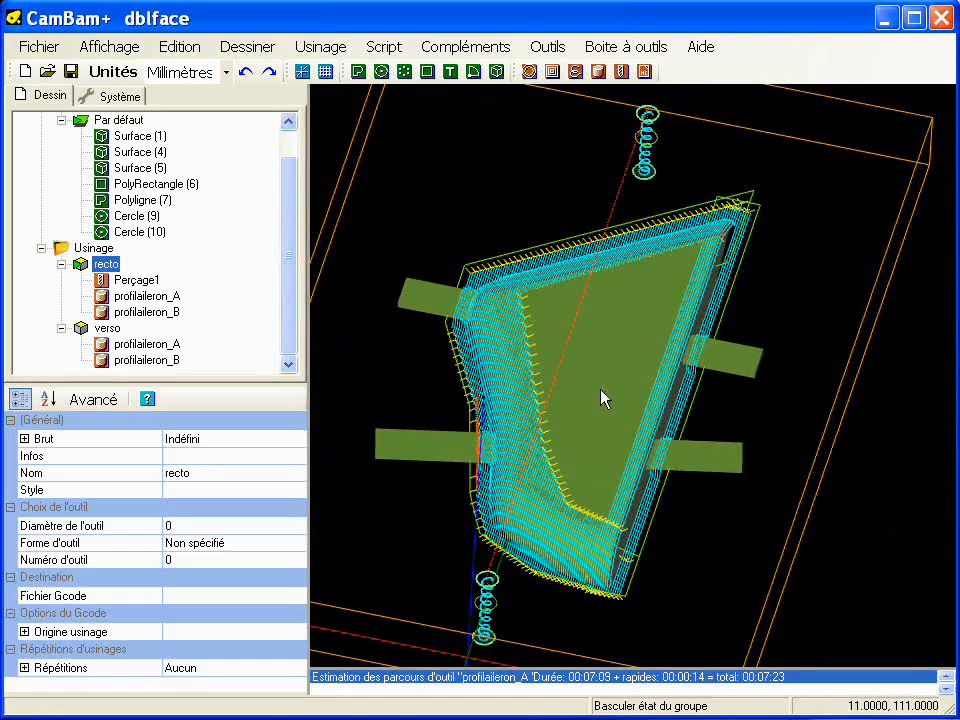
{"action": "left_click", "coordinate": [692, 289]}
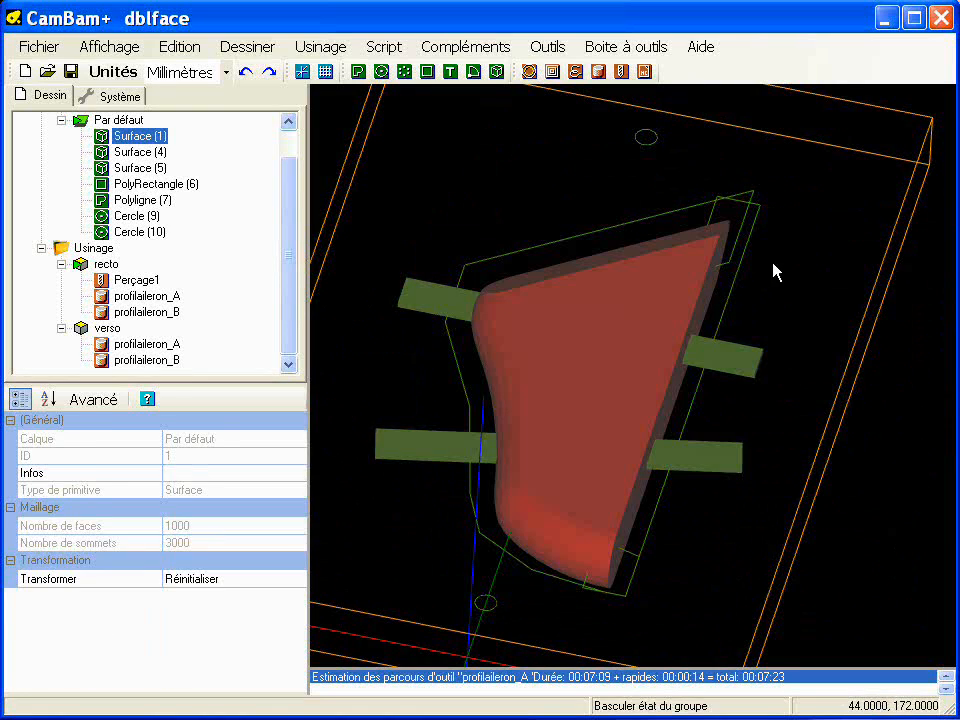
{"action": "left_click", "coordinate": [828, 259]}
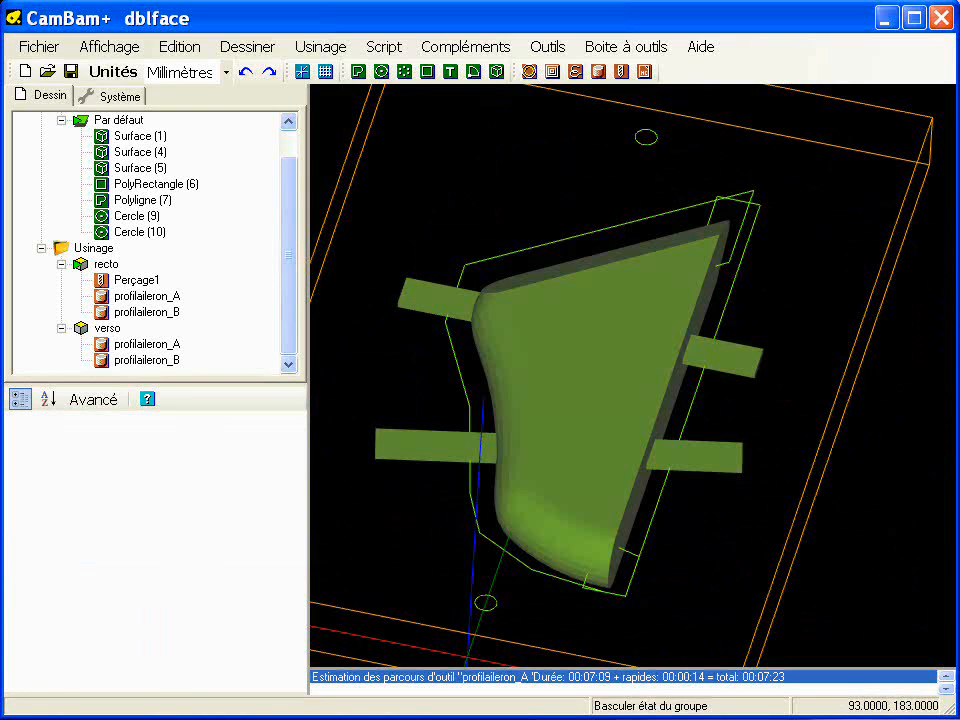